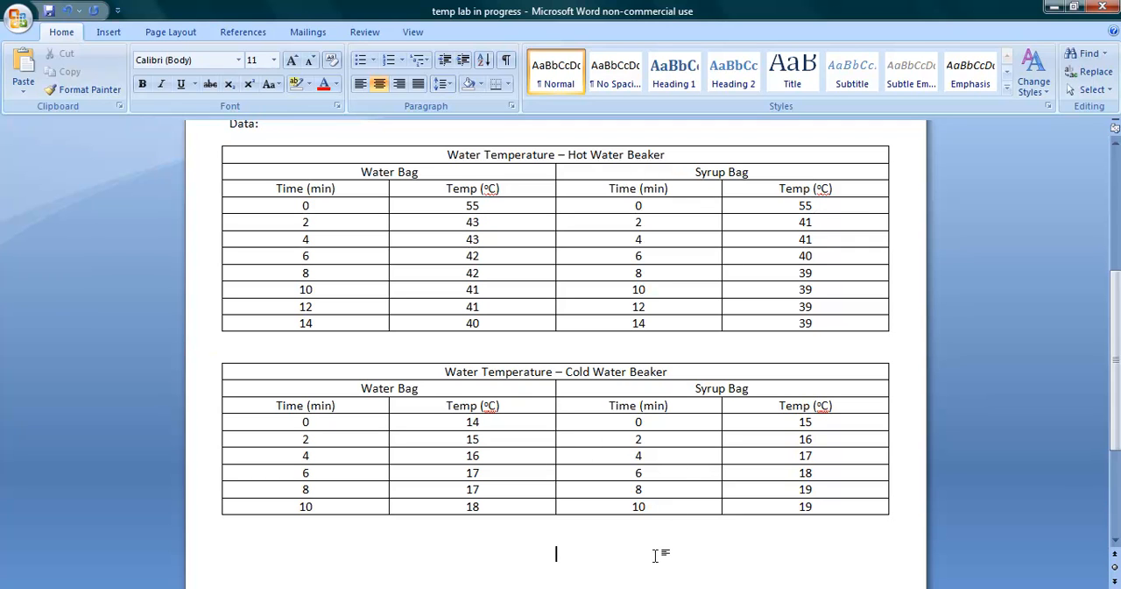
# Step: Switch from the Word lab document to the blank Book1 workbook in Excel
pyautogui.moveTo(592, 588)
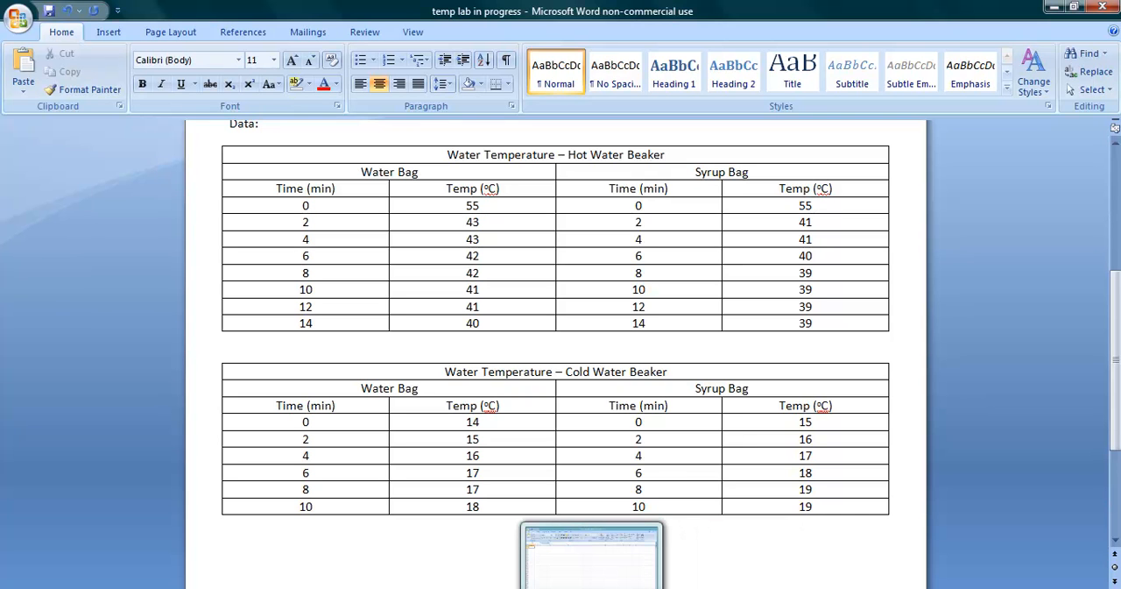
pyautogui.click(592, 578)
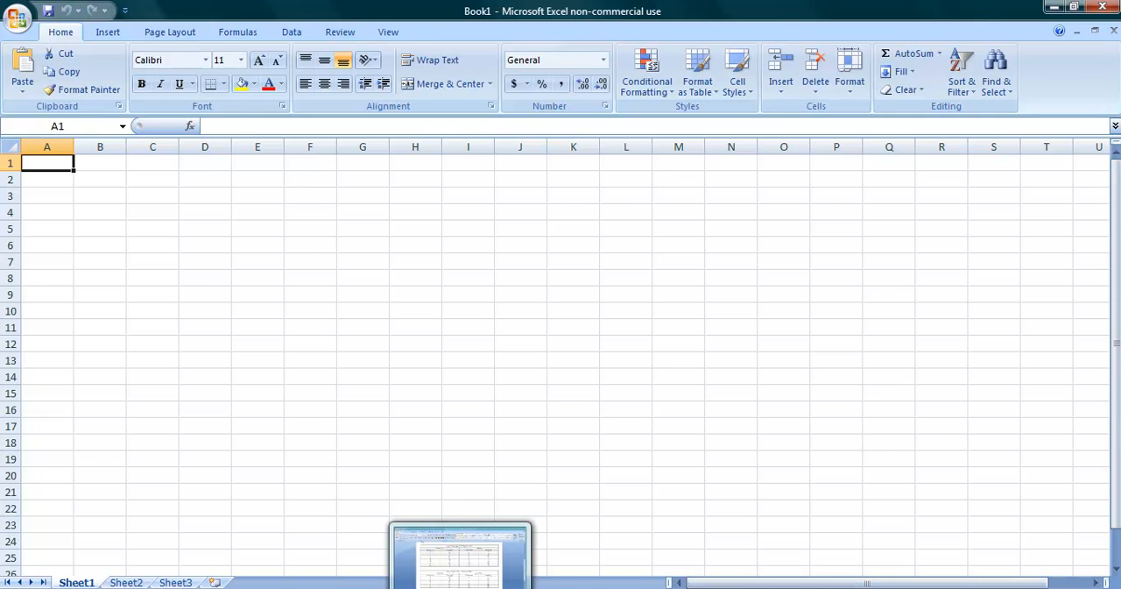
pyautogui.click(461, 588)
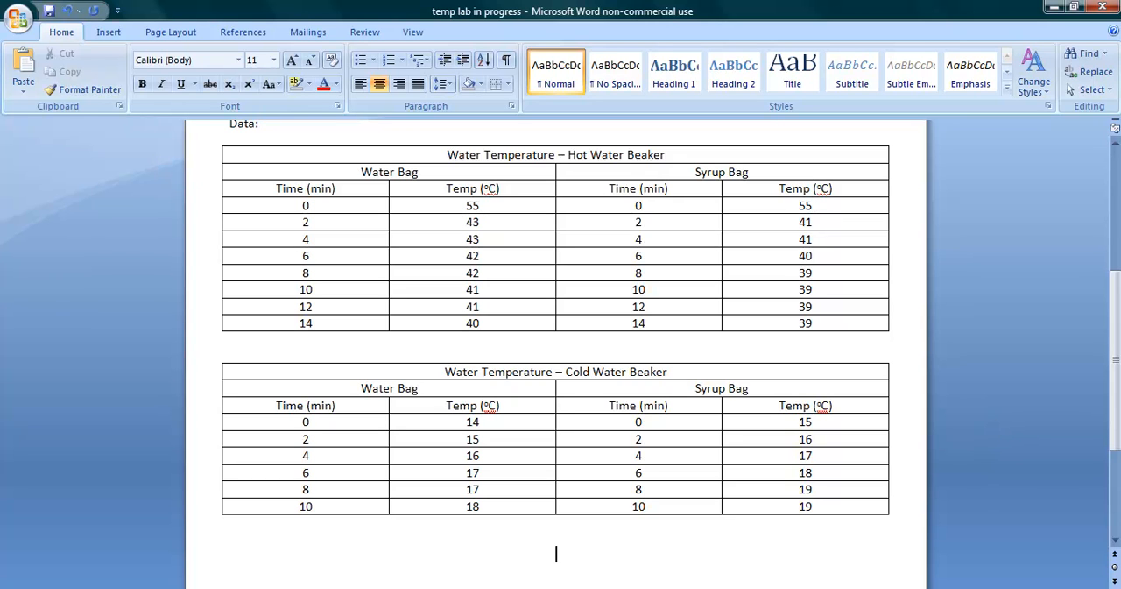
pyautogui.click(525, 538)
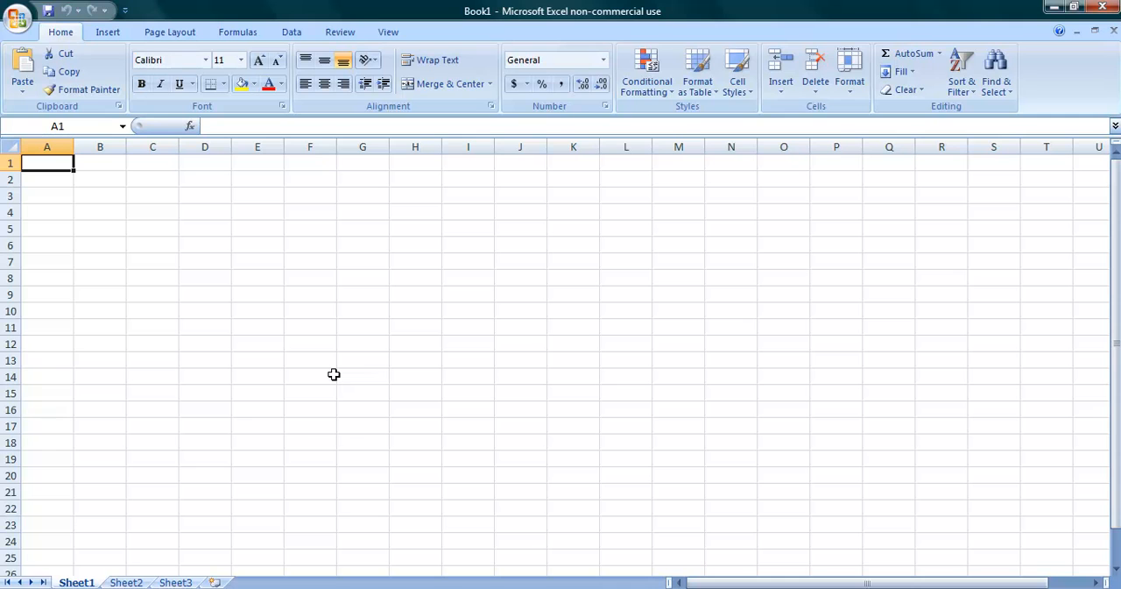
# Step: Enter the headings Water Bag in A1 and Syrup Bag in B1, and widen both columns to fit them
pyautogui.write('W')
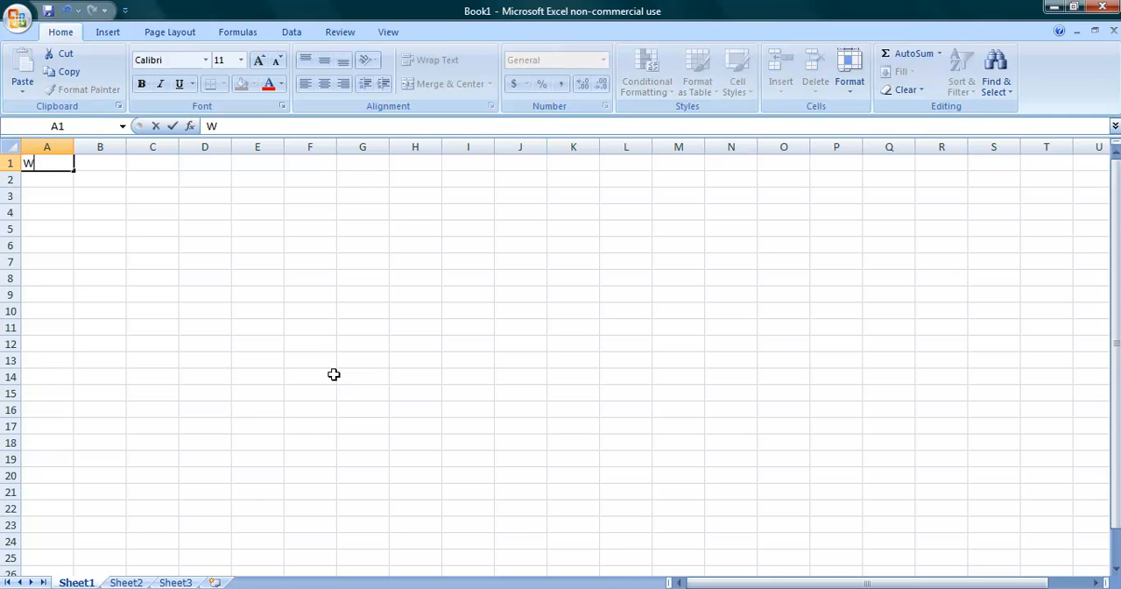
pyautogui.write('ater BA')
pyautogui.press('BackSpace')
pyautogui.write('ag')
pyautogui.press('Tab')
pyautogui.write('Syrup')
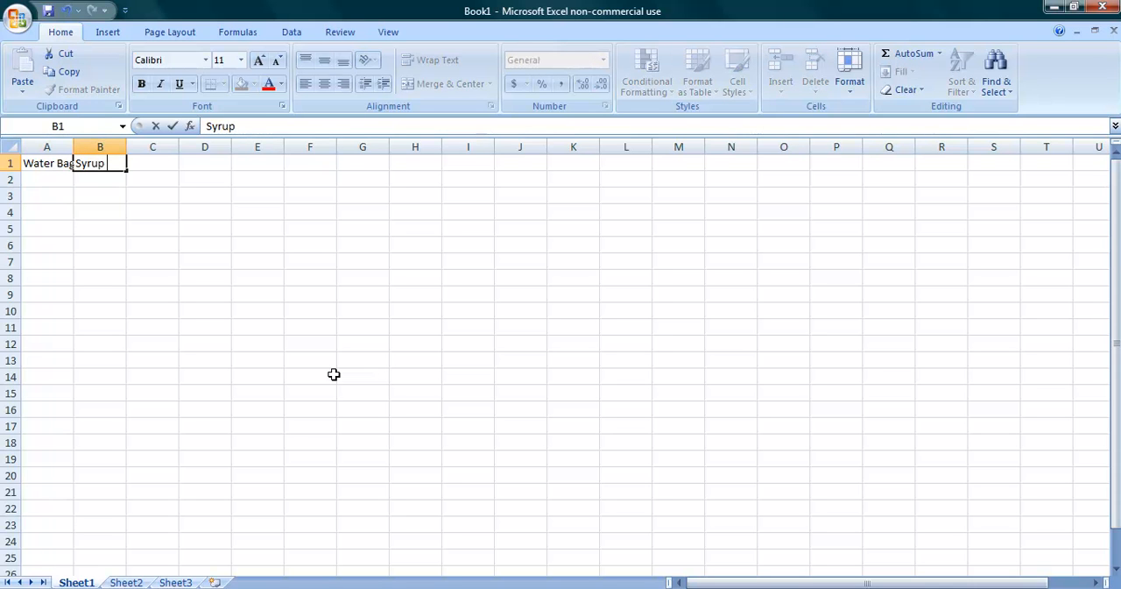
pyautogui.write(' Bag')
pyautogui.press('Return')
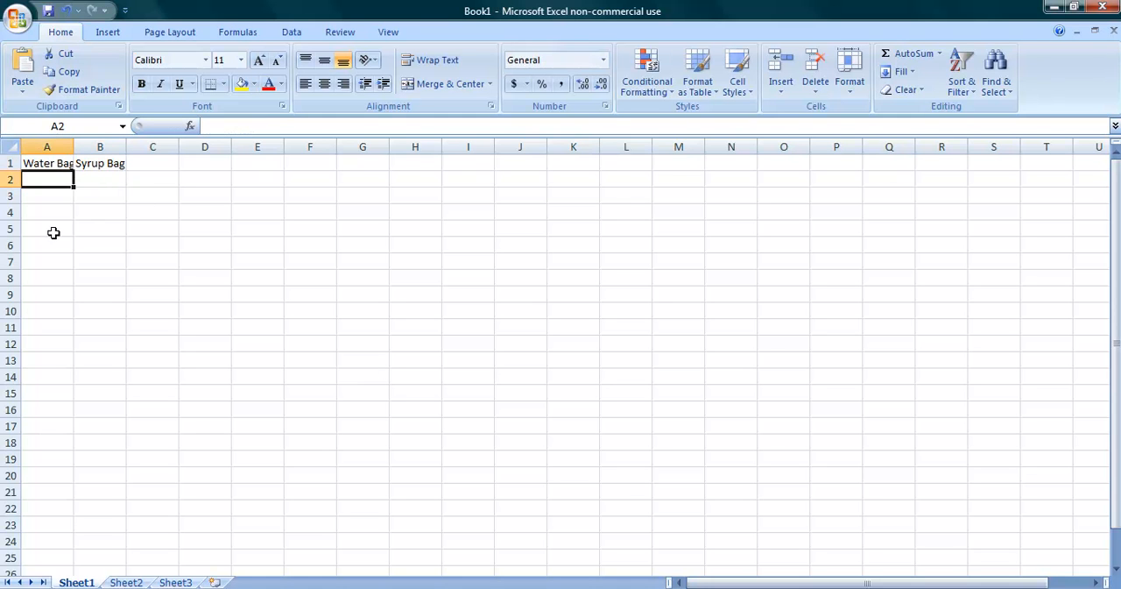
pyautogui.moveTo(74, 147); pyautogui.dragTo(154, 146)
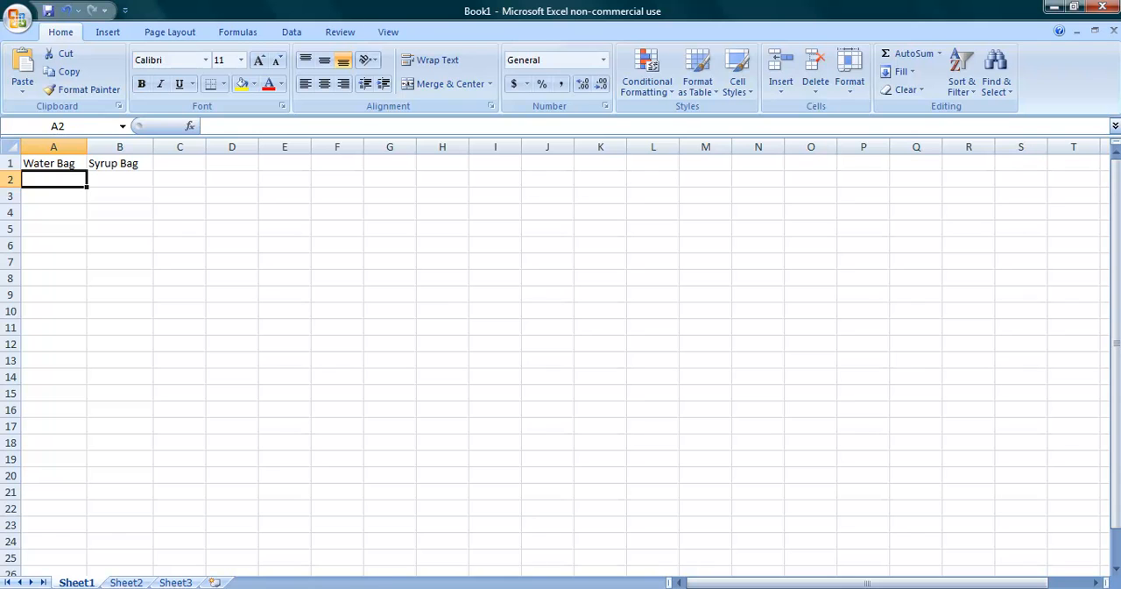
# Step: Switch to the Word document and copy the Water Bag temperatures for 0 to 14 minutes from the Hot Water Beaker table
pyautogui.click(460, 588)
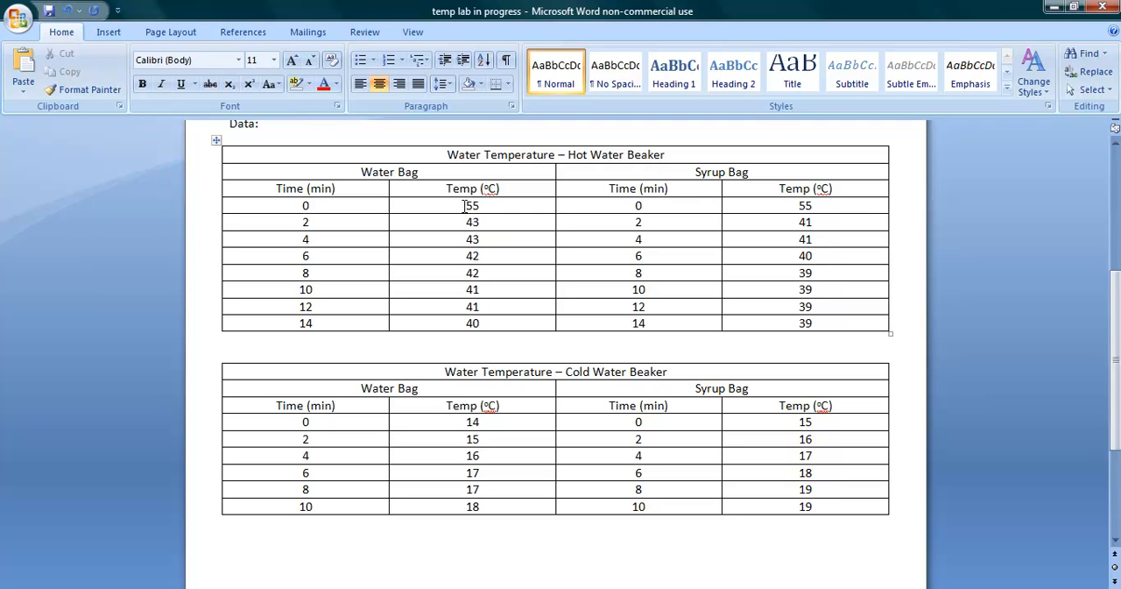
pyautogui.moveTo(465, 206); pyautogui.dragTo(494, 329)
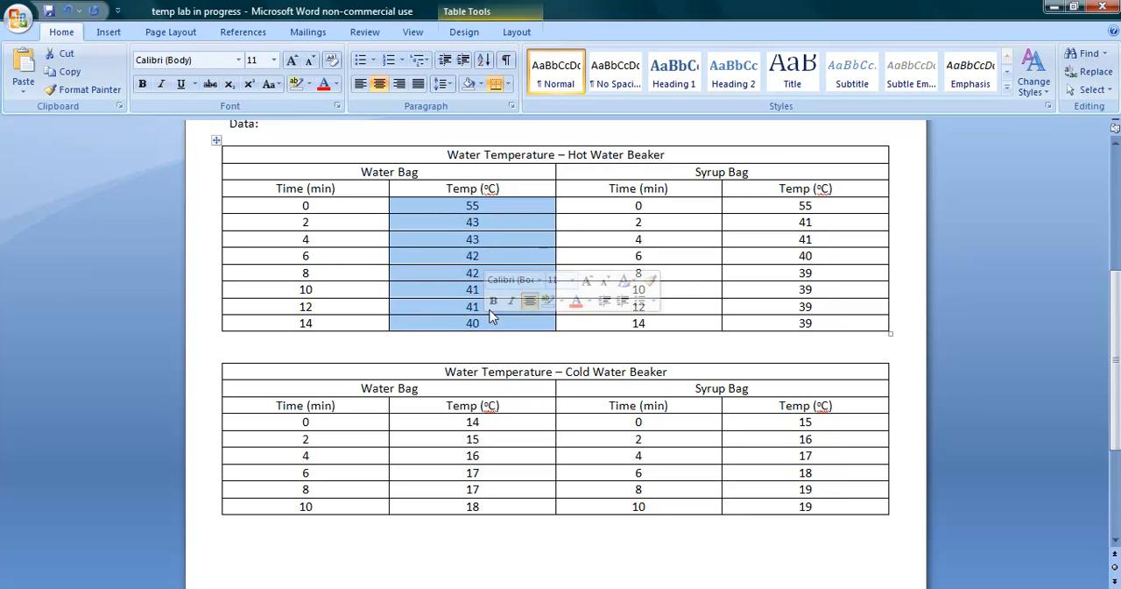
pyautogui.rightClick(501, 239)
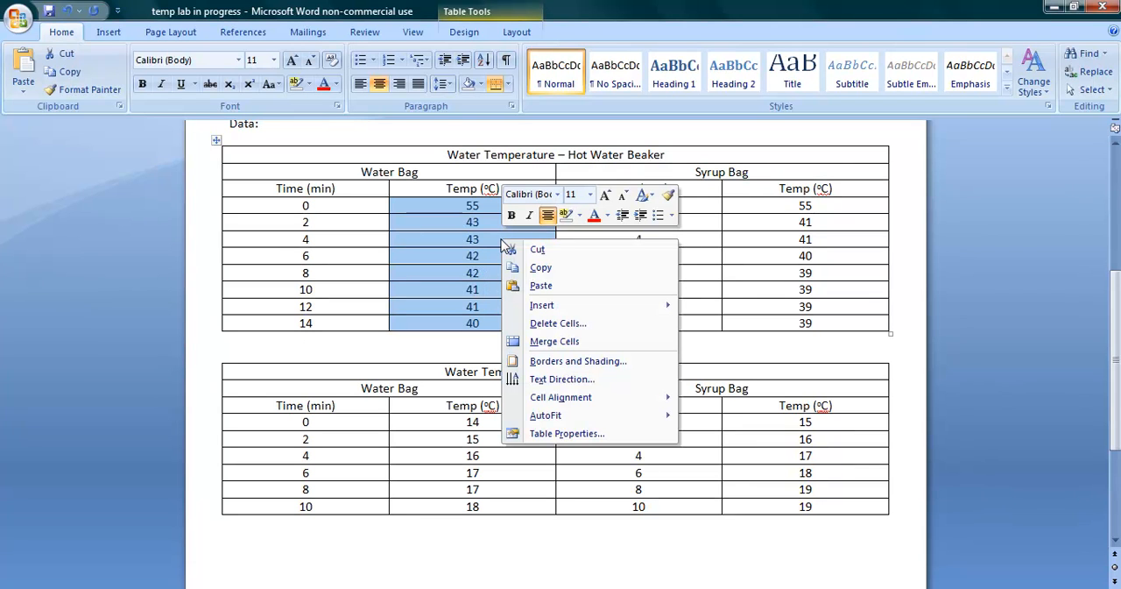
pyautogui.click(538, 269)
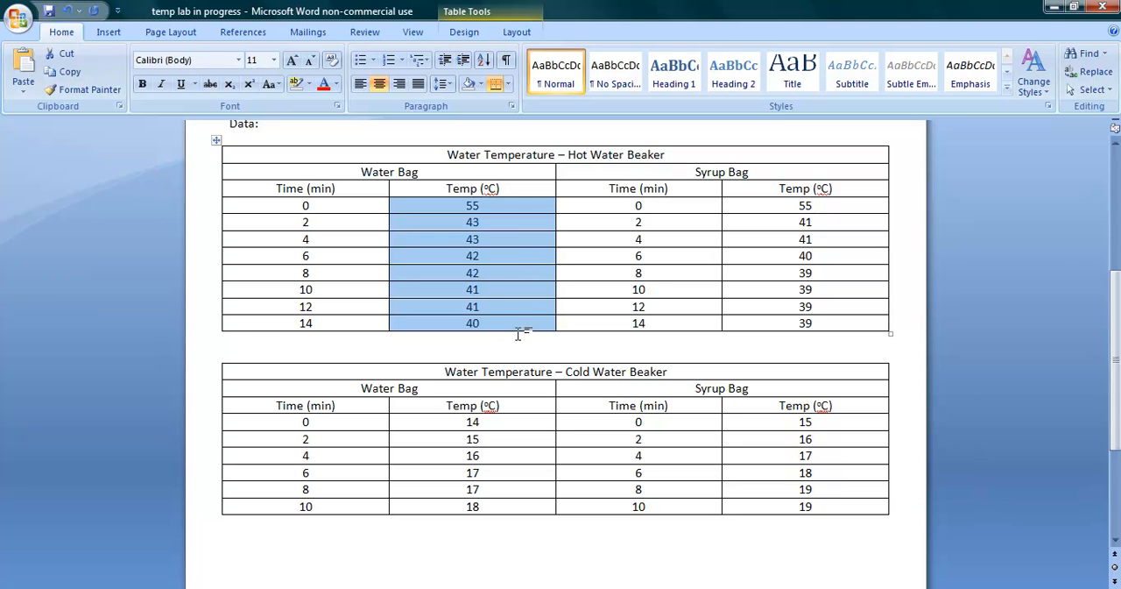
# Step: Switch to the Excel workbook and paste the copied temperatures under the Water Bag heading, starting in A2
pyautogui.moveTo(593, 587)
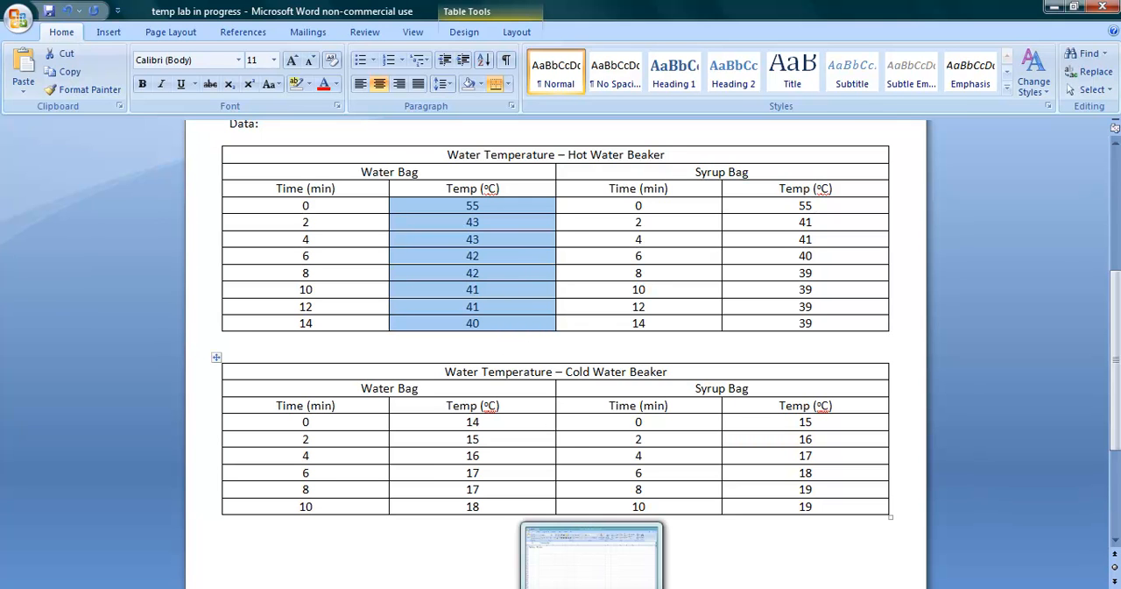
pyautogui.click(592, 554)
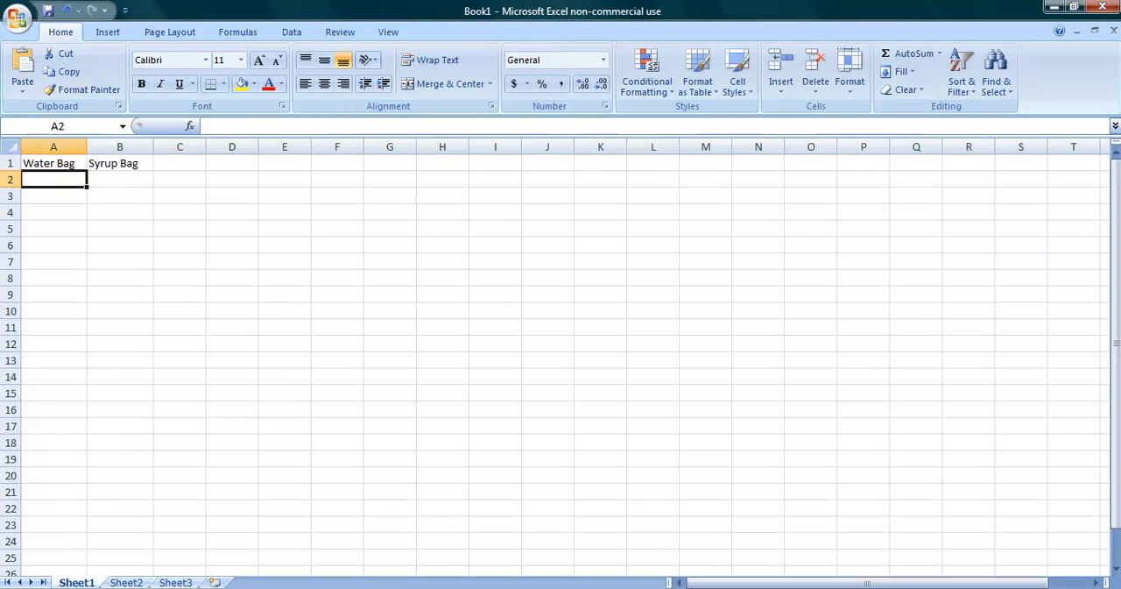
pyautogui.rightClick(44, 178)
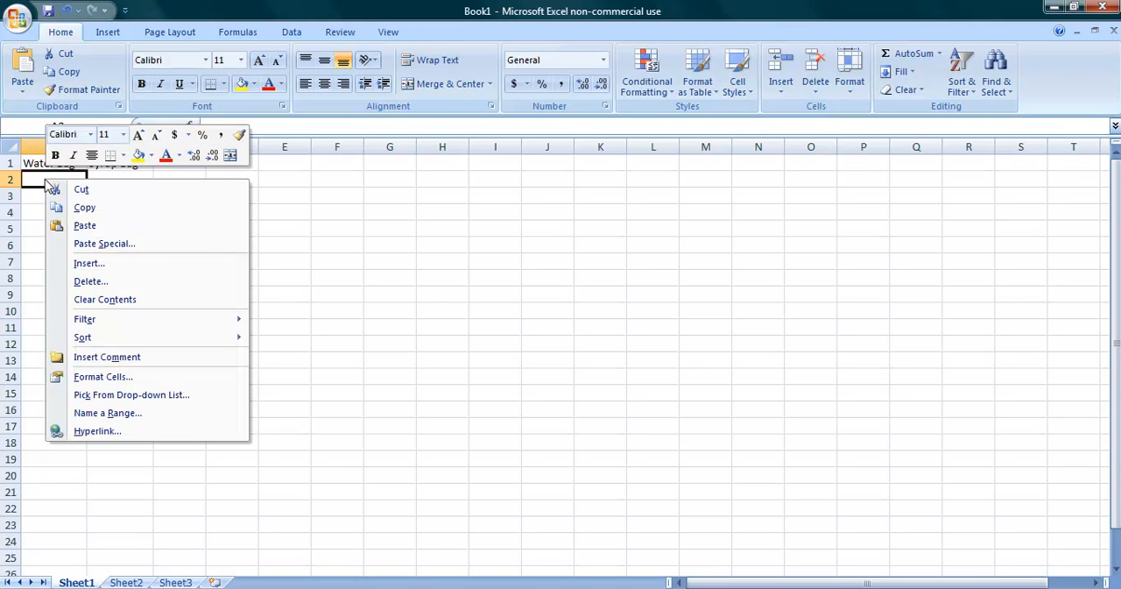
pyautogui.click(78, 225)
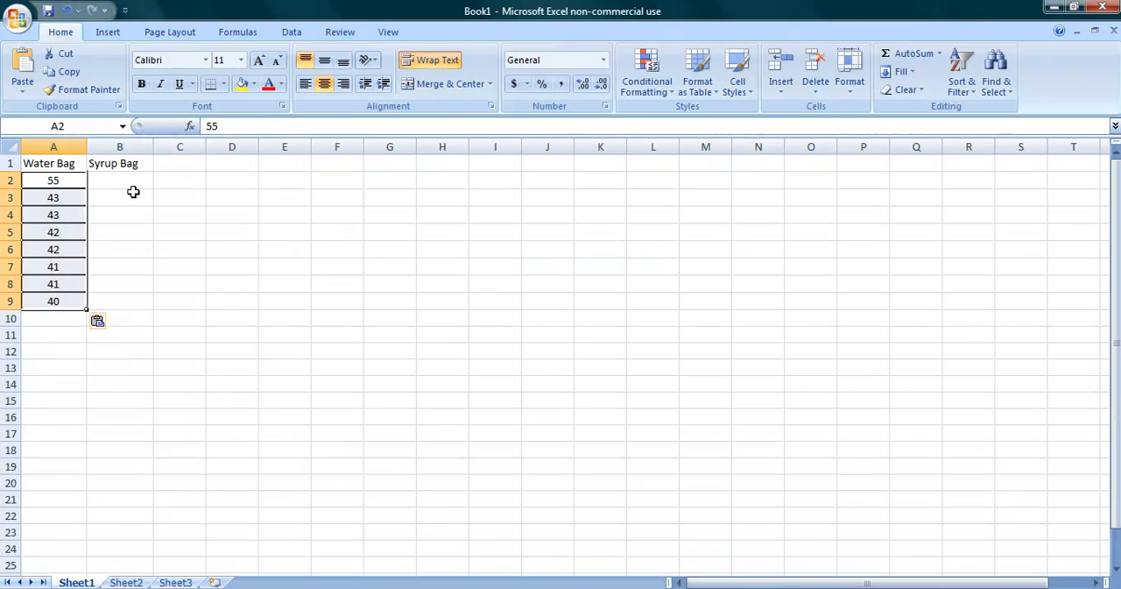
# Step: Return to the Word document, dismiss the color scheme prompt and copy the Syrup Bag temperatures from the Hot Water Beaker table
pyautogui.click(134, 182)
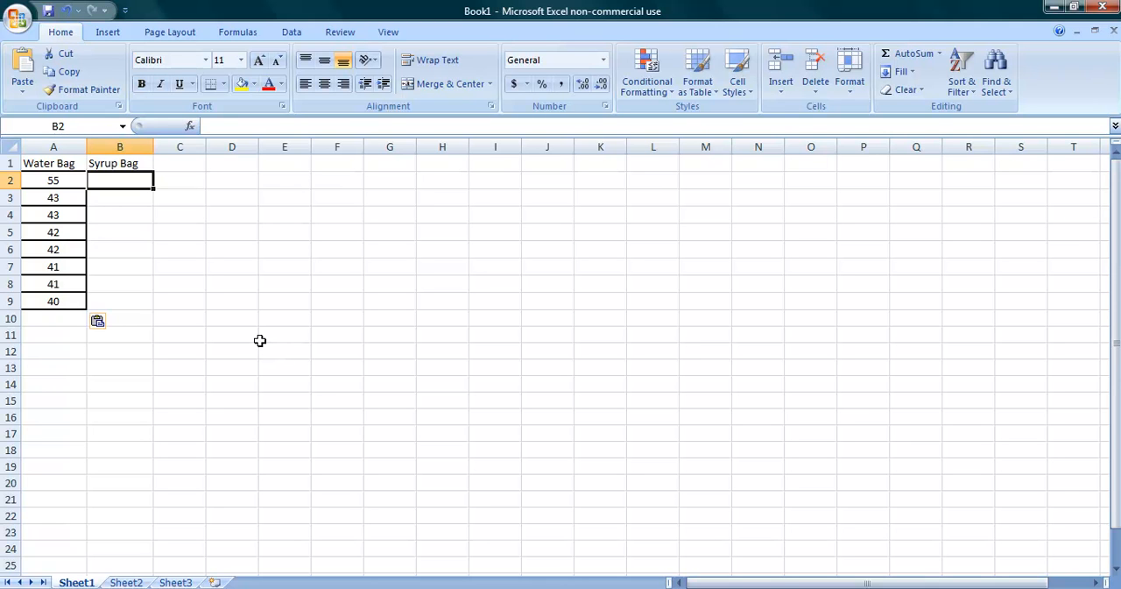
pyautogui.moveTo(460, 587)
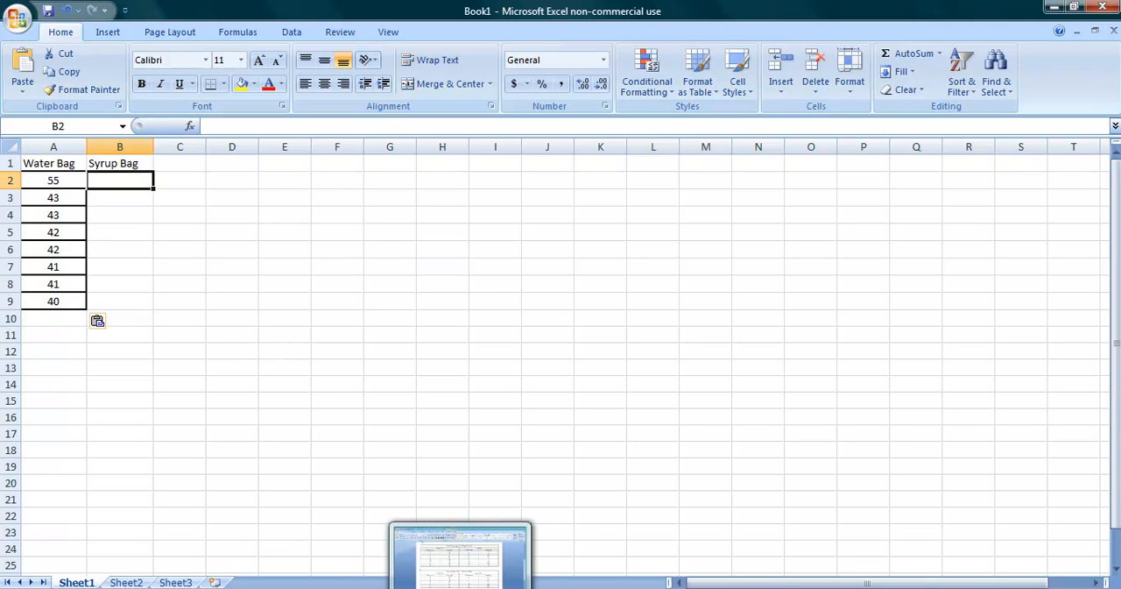
pyautogui.click(460, 556)
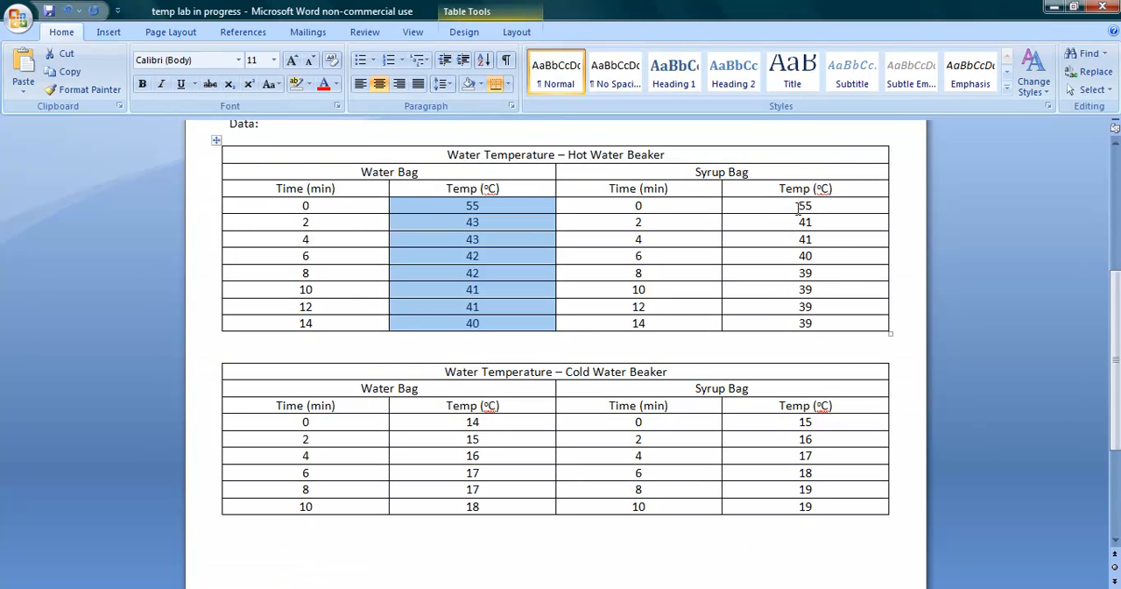
pyautogui.moveTo(796, 206); pyautogui.dragTo(801, 256)
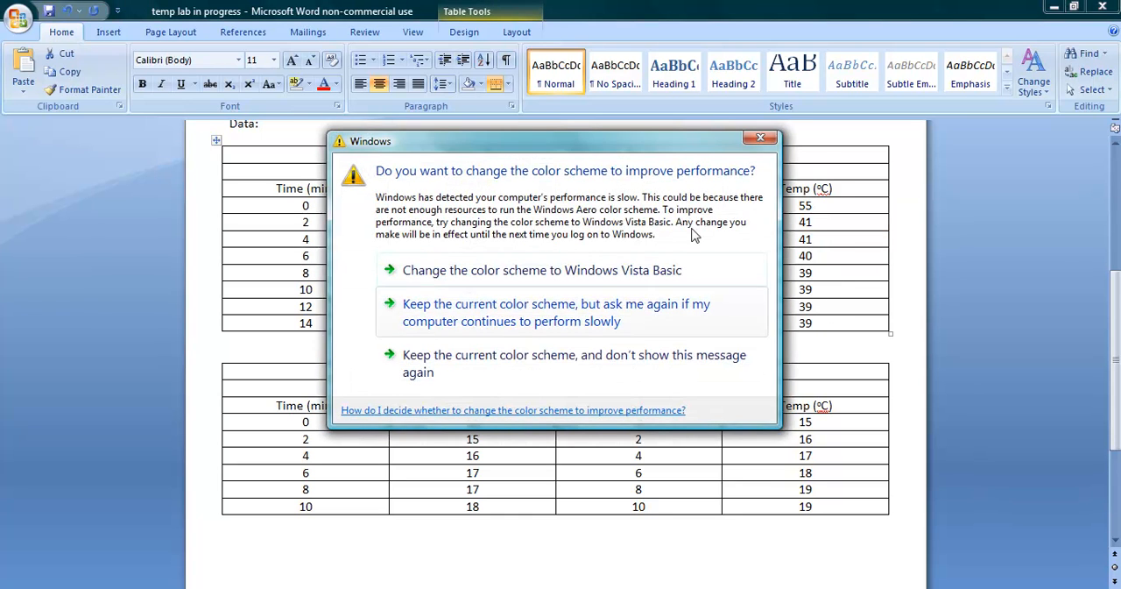
pyautogui.click(760, 137)
pyautogui.click(750, 202)
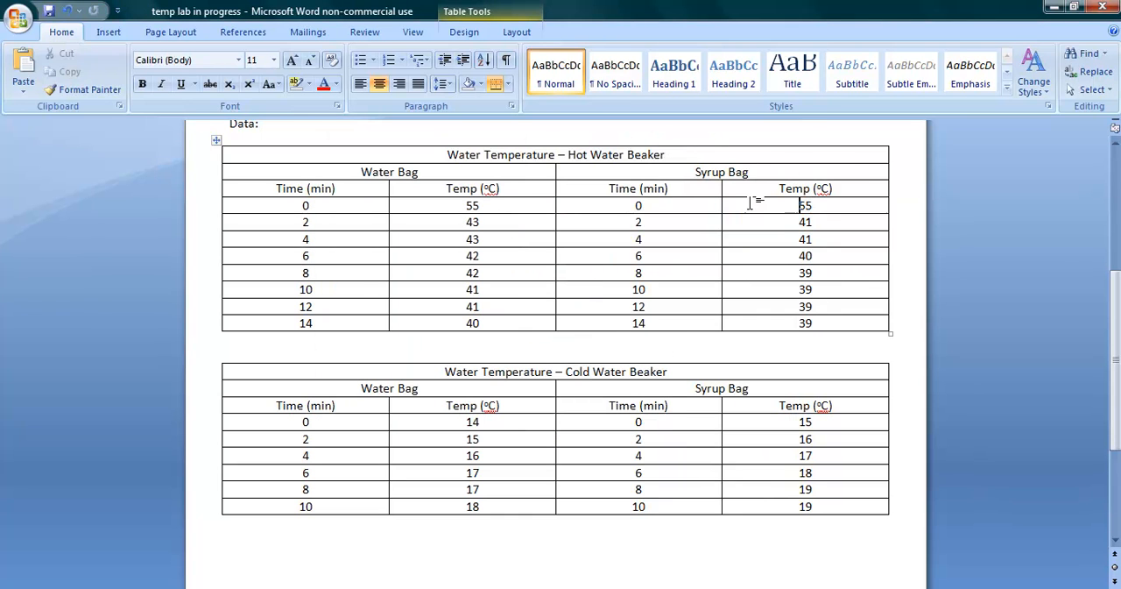
pyautogui.moveTo(771, 213); pyautogui.dragTo(804, 325)
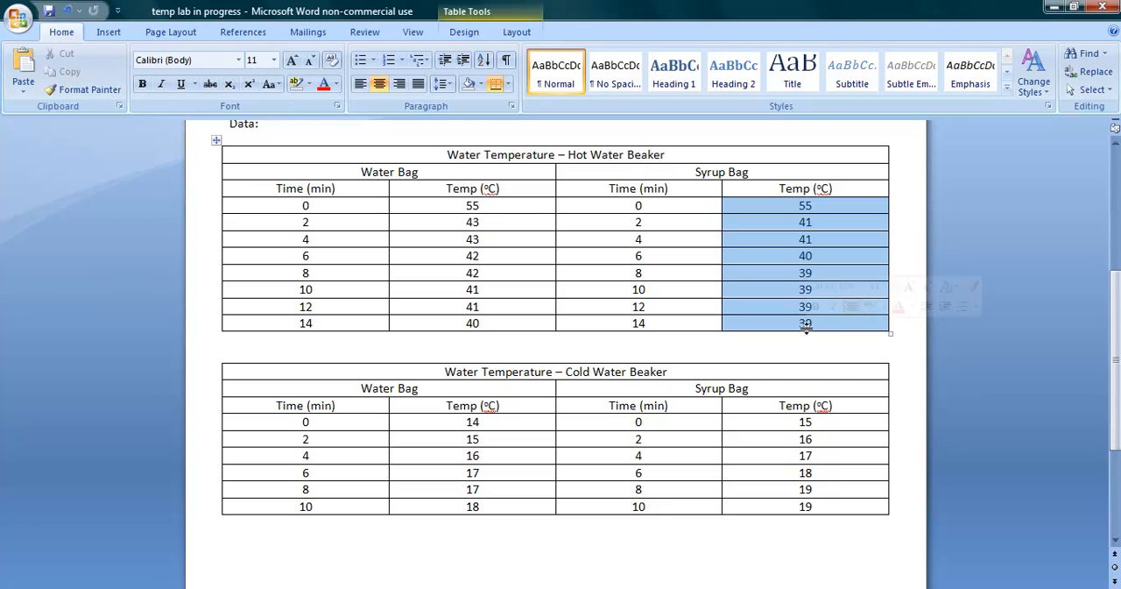
pyautogui.rightClick(775, 237)
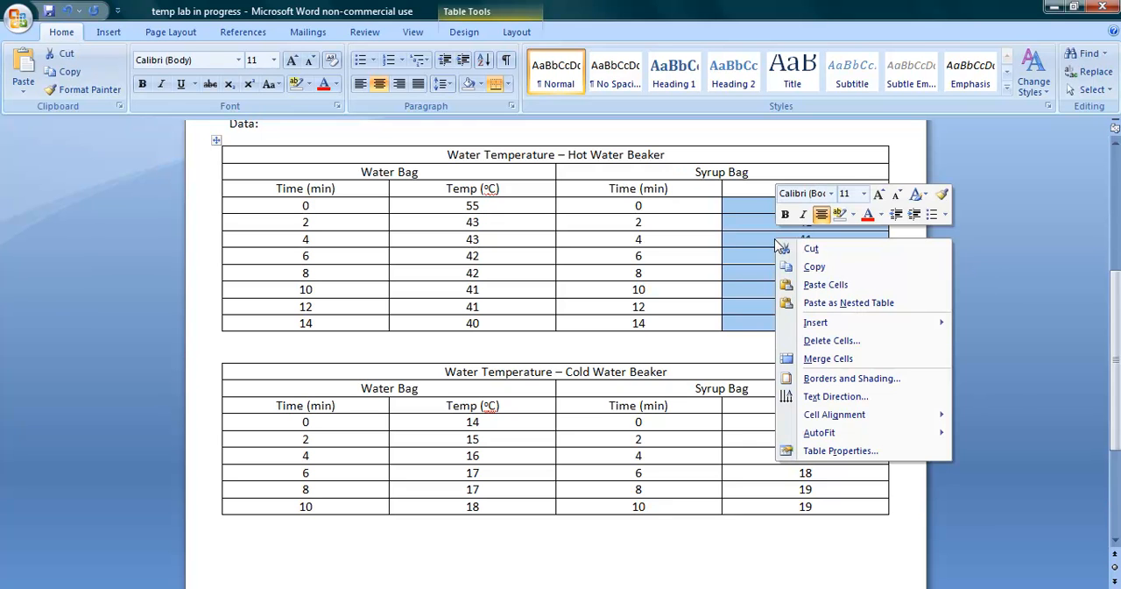
pyautogui.click(805, 268)
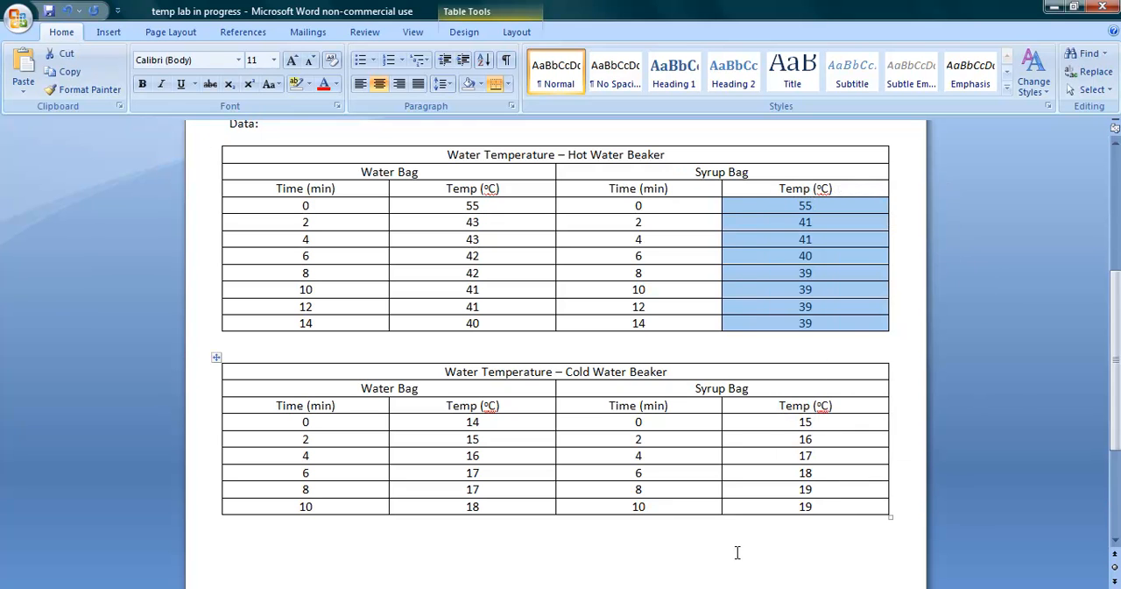
# Step: Switch back to Excel and paste the copied temperatures under the Syrup Bag heading, starting in B2
pyautogui.click(585, 588)
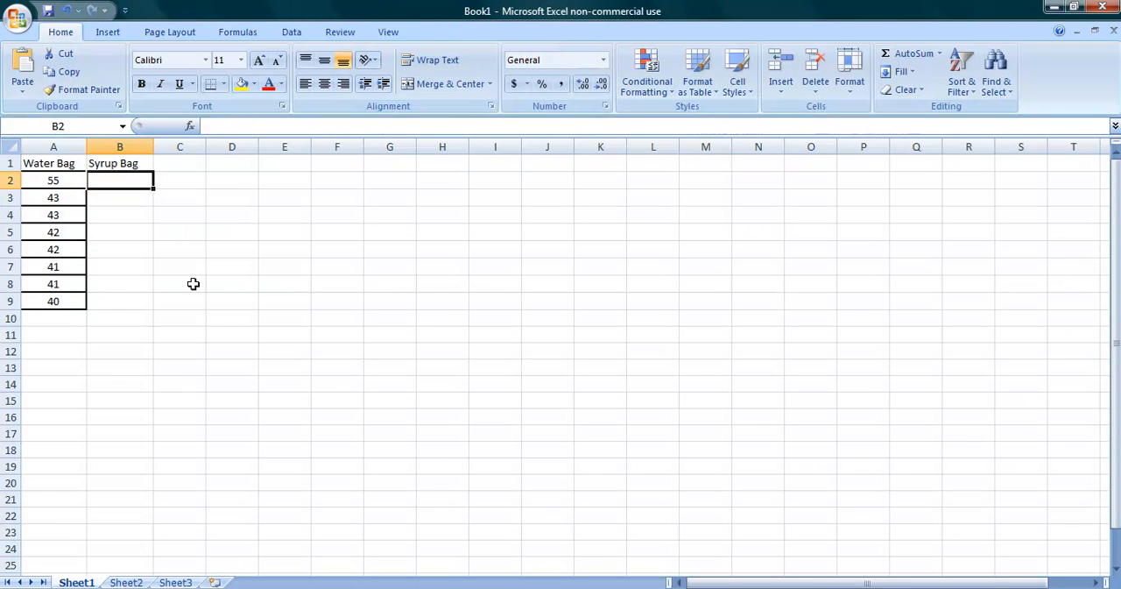
pyautogui.rightClick(123, 182)
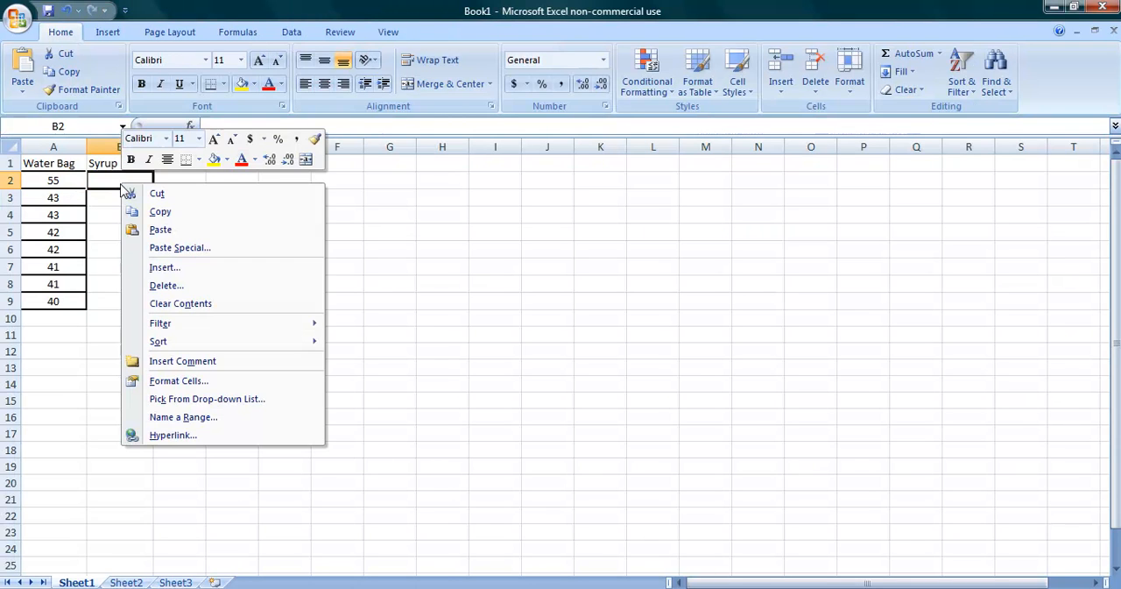
pyautogui.click(149, 229)
pyautogui.click(302, 317)
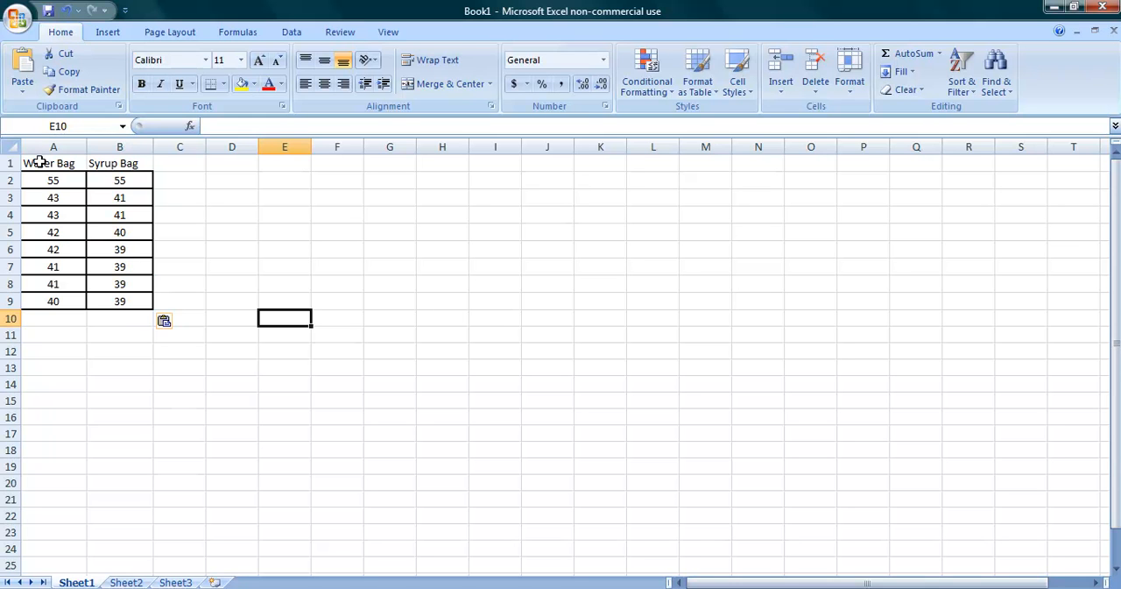
# Step: Insert a basic 2-D line chart from the Water Bag and Syrup Bag data in A1:B9
pyautogui.moveTo(38, 164); pyautogui.dragTo(119, 301)
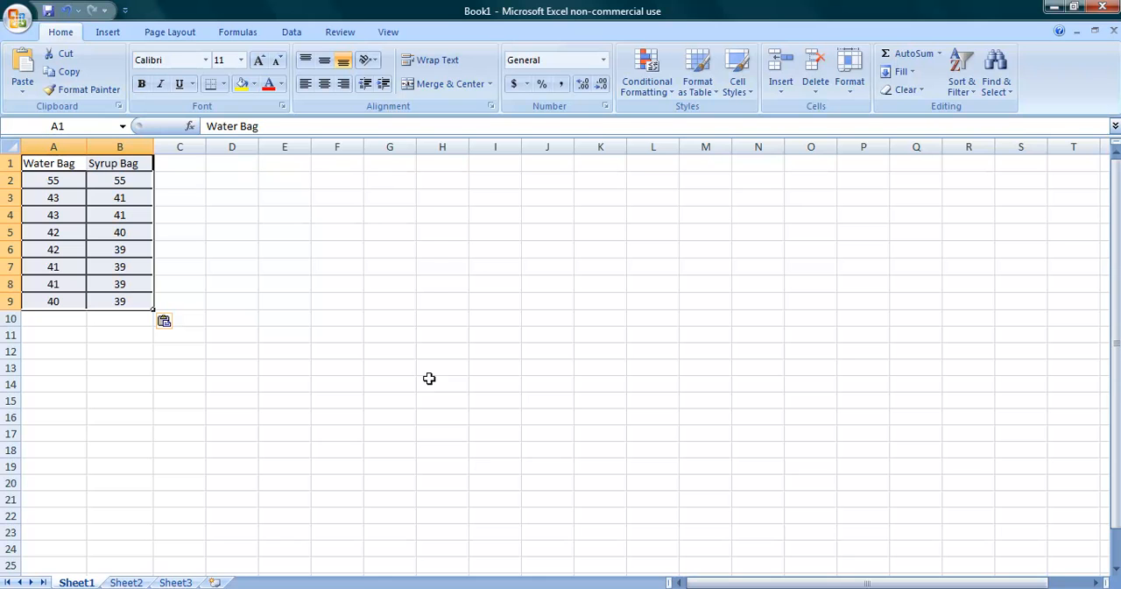
pyautogui.click(106, 33)
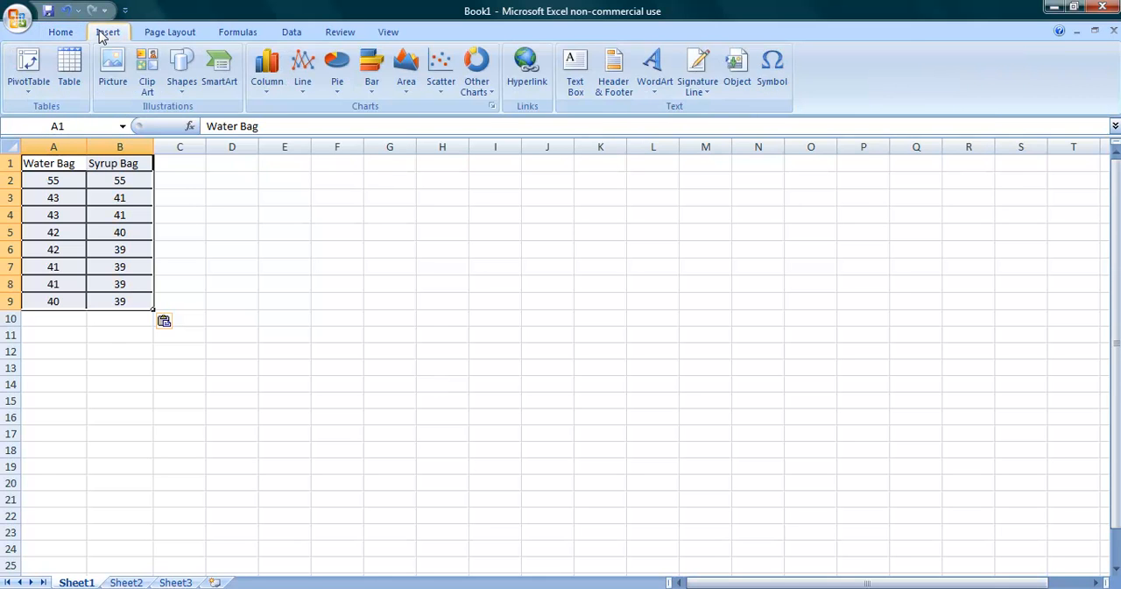
pyautogui.click(309, 87)
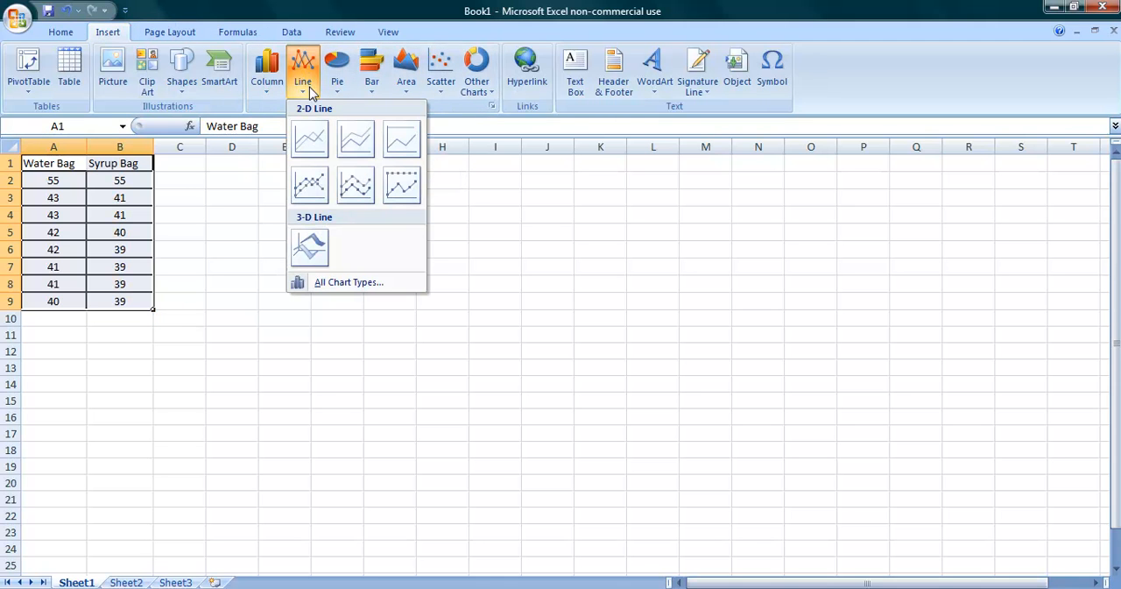
pyautogui.click(311, 142)
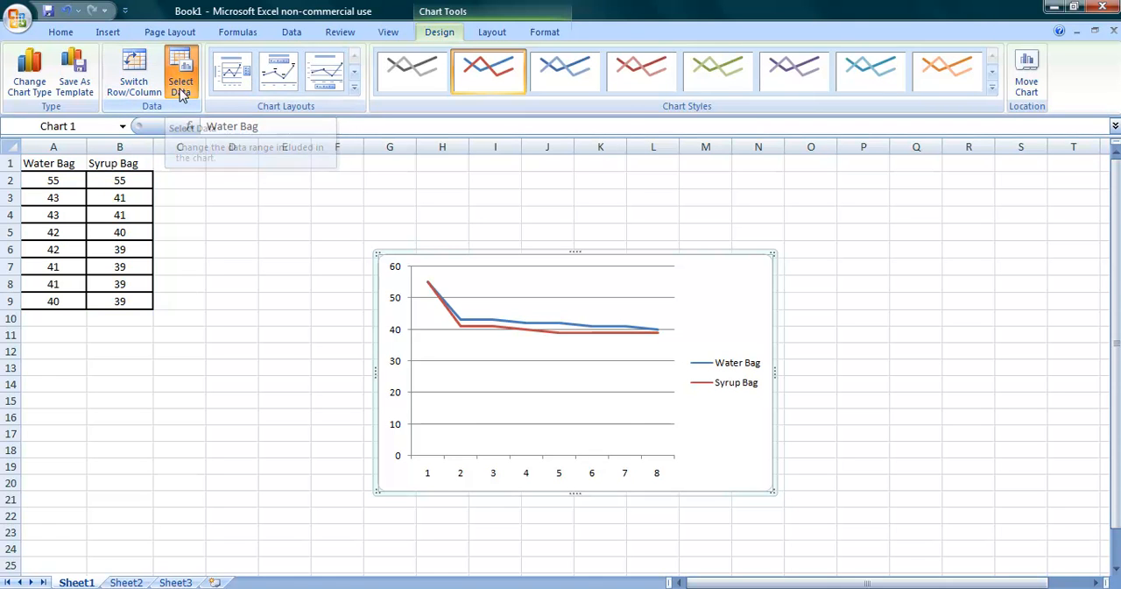
# Step: Edit the chart's data source so the horizontal axis labels are 2, 4, 6, 8, 10, 12, 14
pyautogui.click(180, 88)
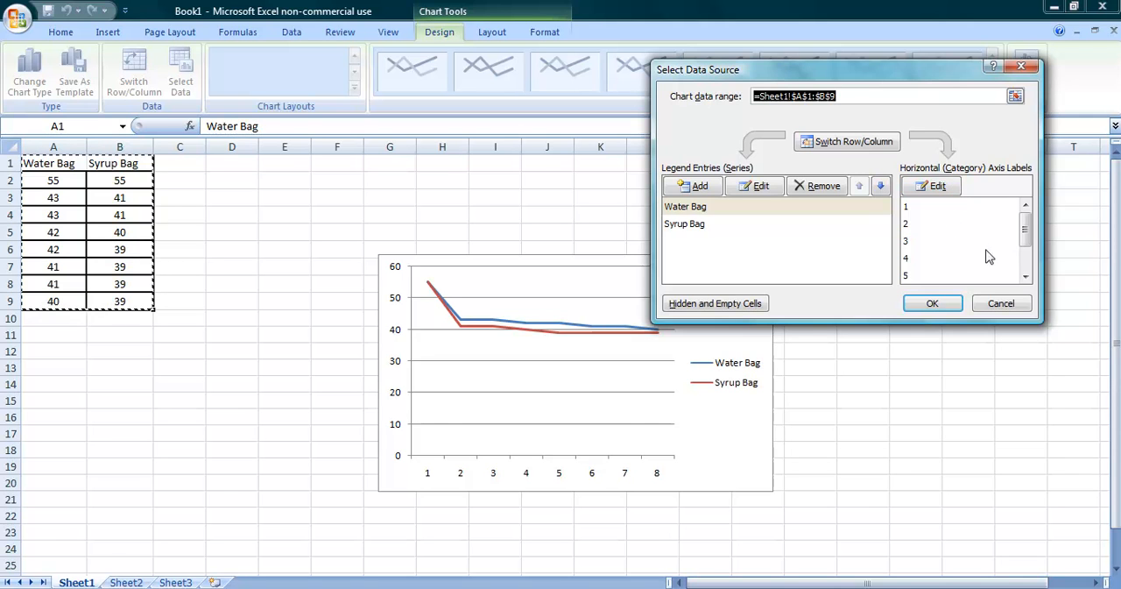
pyautogui.click(945, 188)
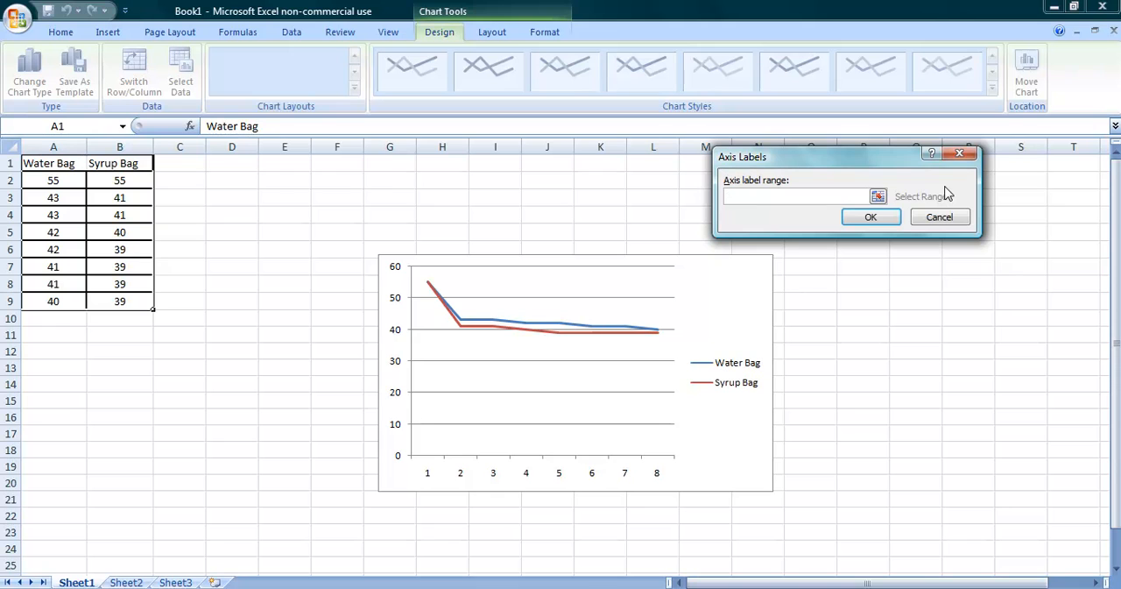
pyautogui.write('2, 4, 6, 8, 10, 12, 14')
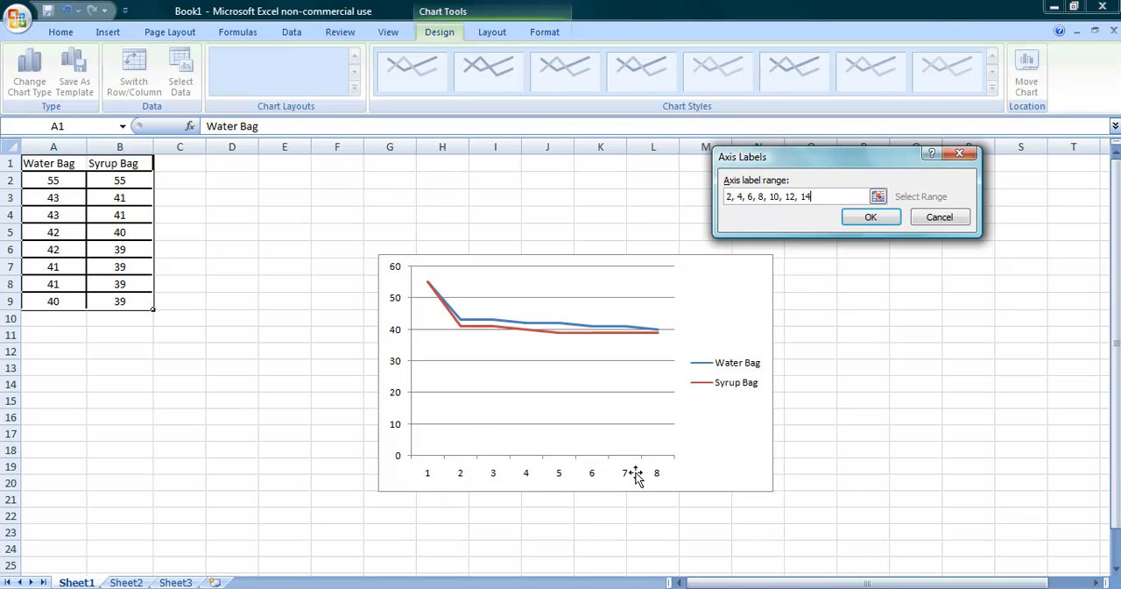
pyautogui.click(871, 218)
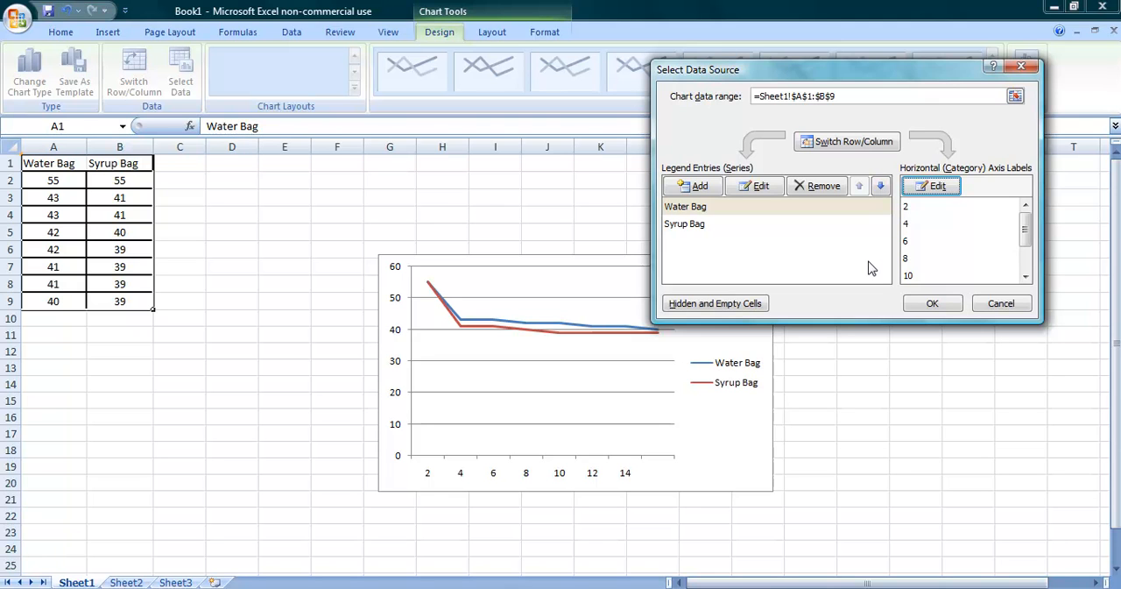
# Step: Accept the chart's data source and add a title above the chart reading "Hot Water Beaker"
pyautogui.click(944, 308)
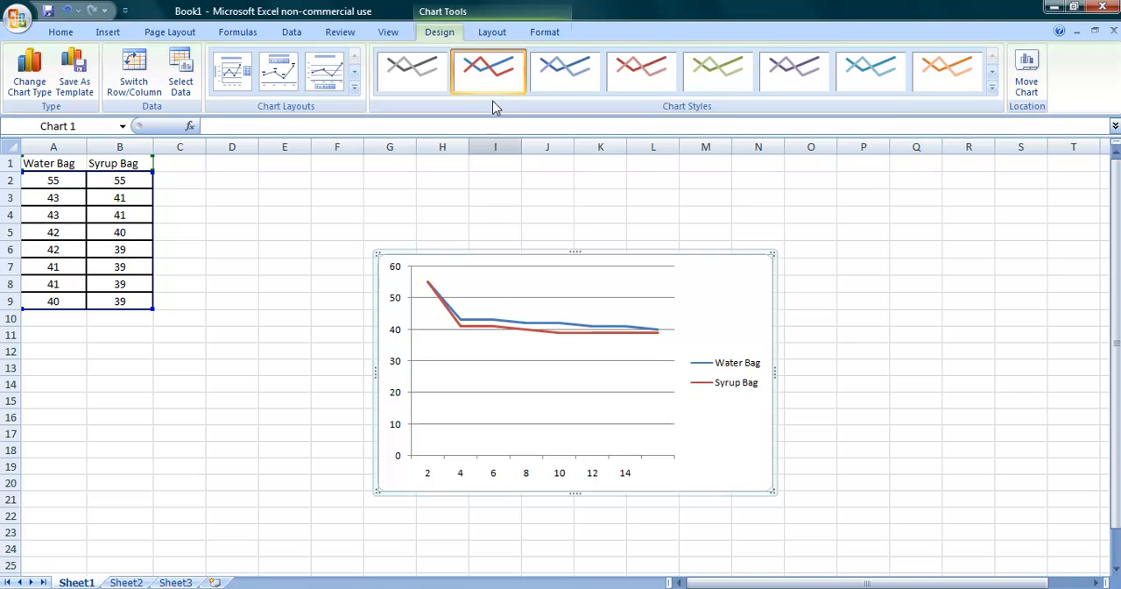
pyautogui.click(549, 36)
pyautogui.click(504, 35)
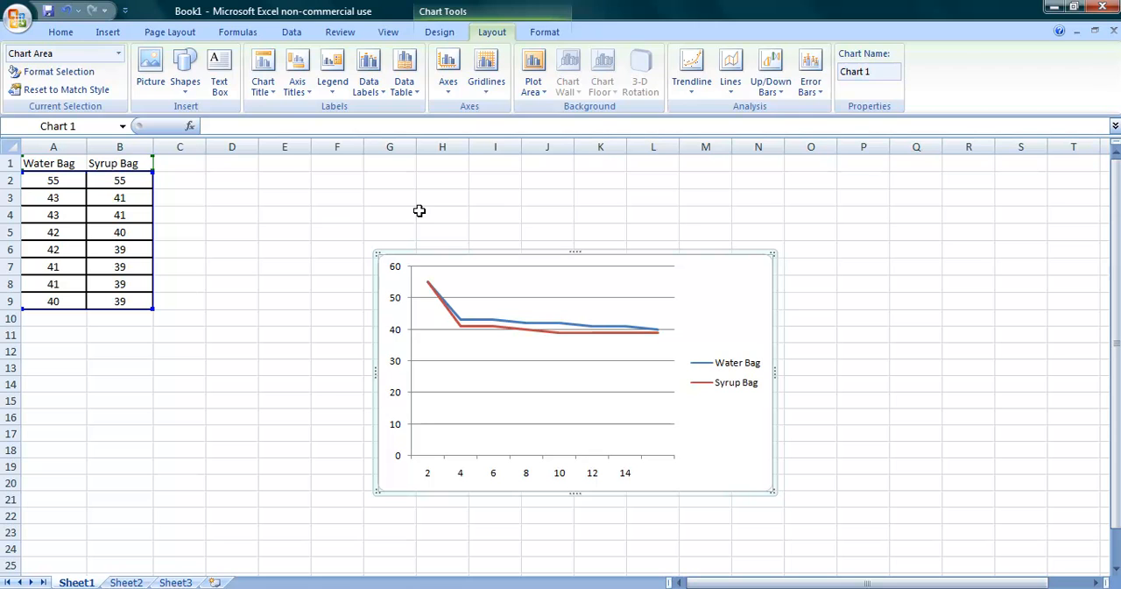
pyautogui.click(265, 92)
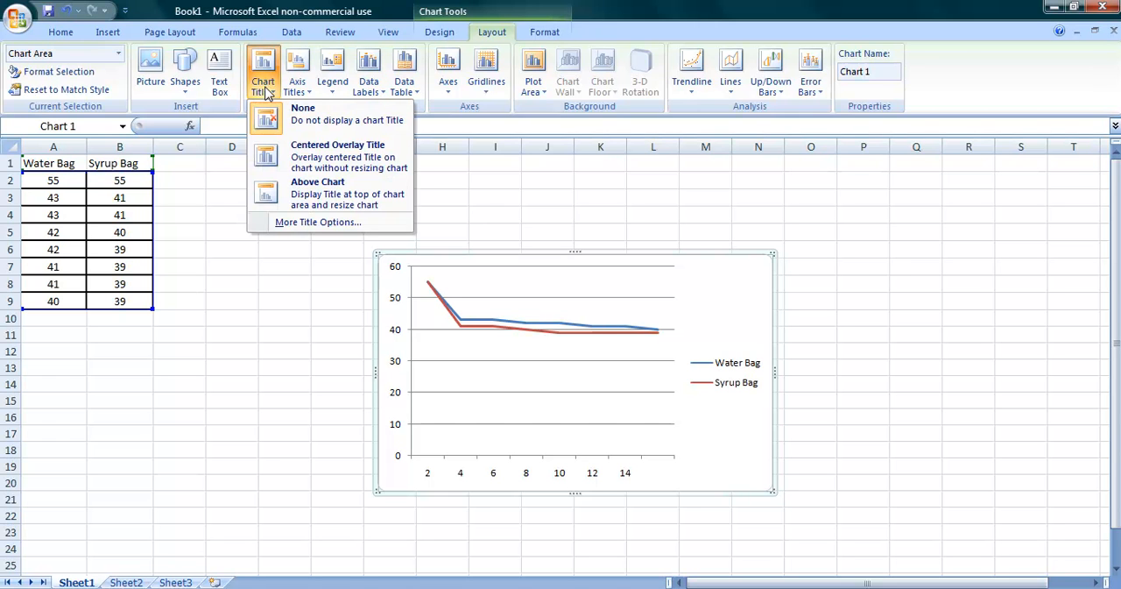
pyautogui.click(315, 197)
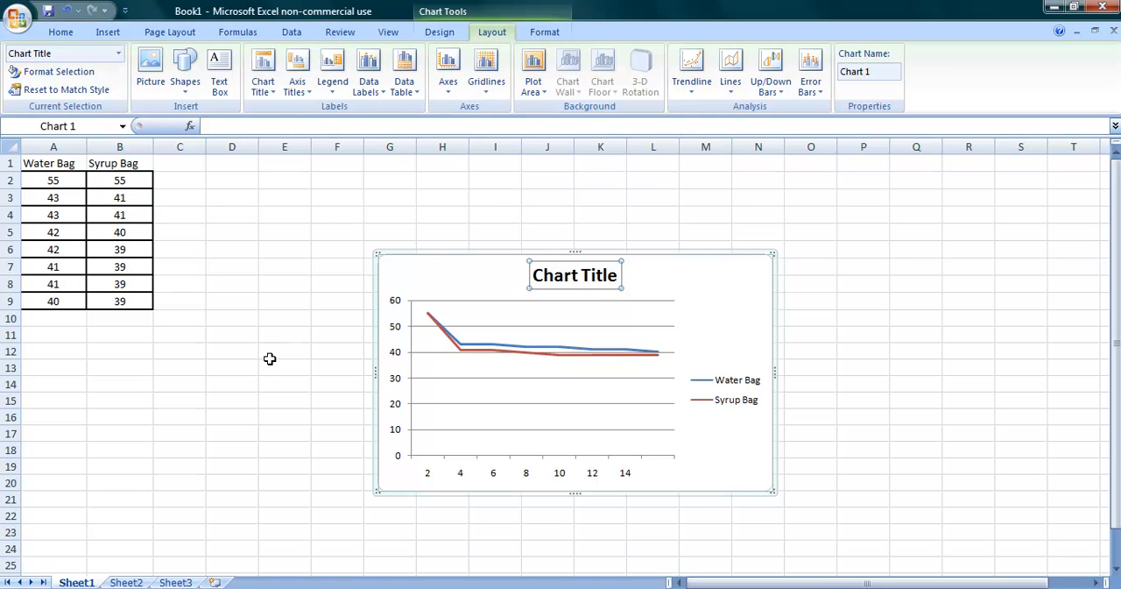
pyautogui.write('Ho')
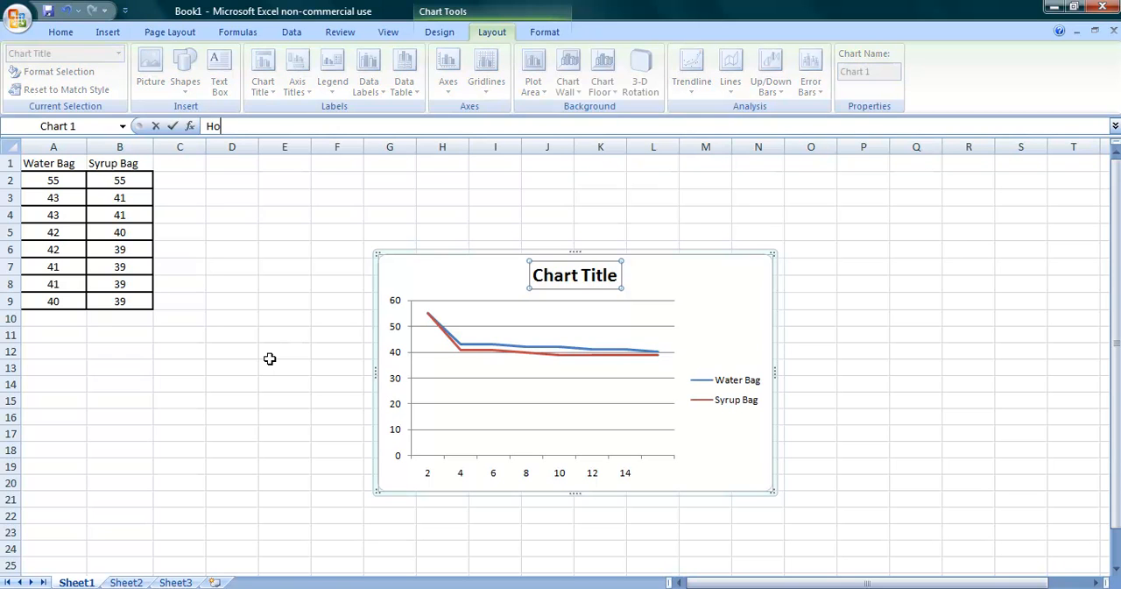
pyautogui.write('t Water Beaker')
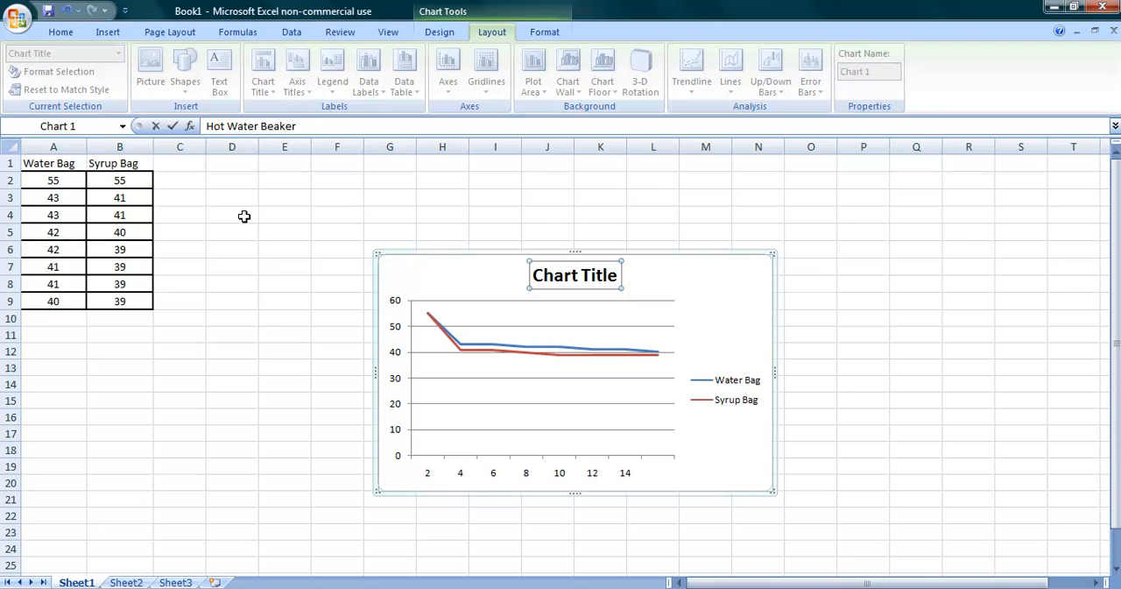
pyautogui.press('Return')
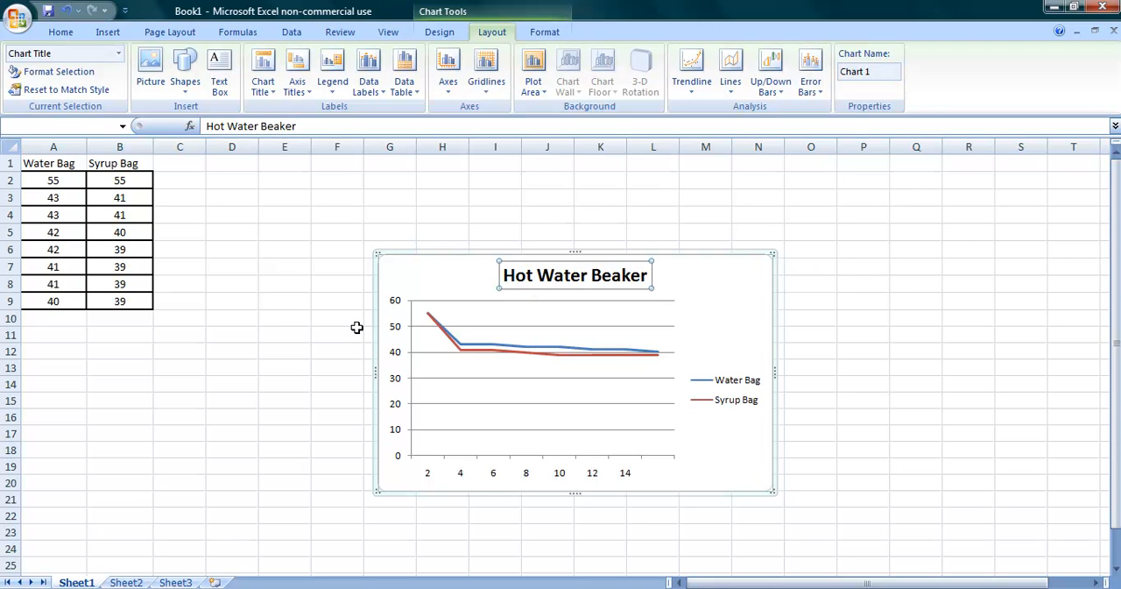
# Step: Add a title below the chart's horizontal axis reading "Time (s)"
pyautogui.click(423, 277)
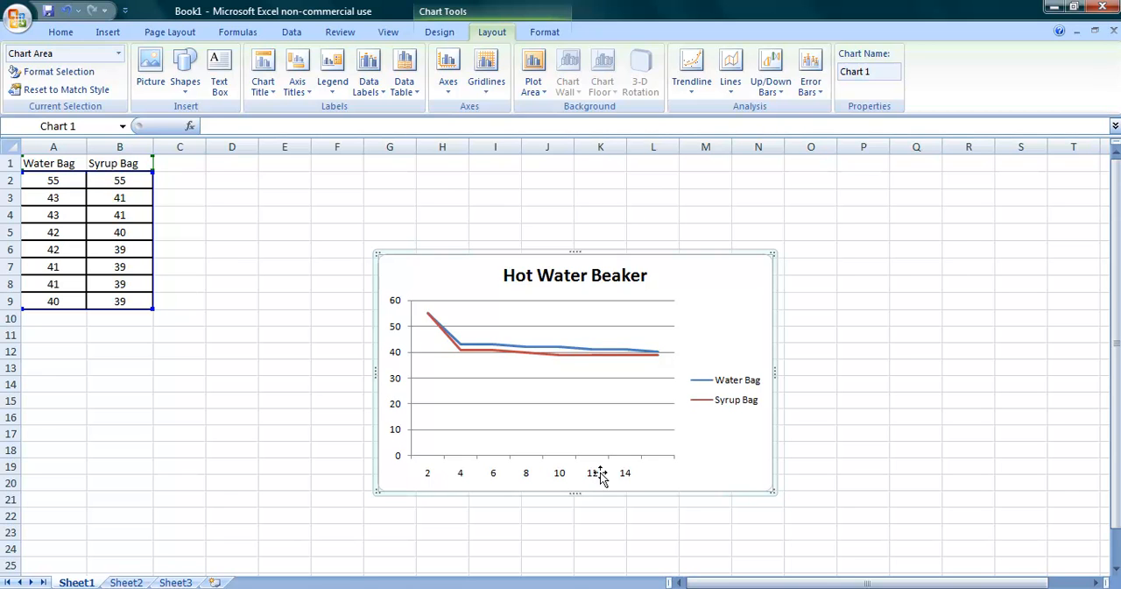
pyautogui.click(302, 91)
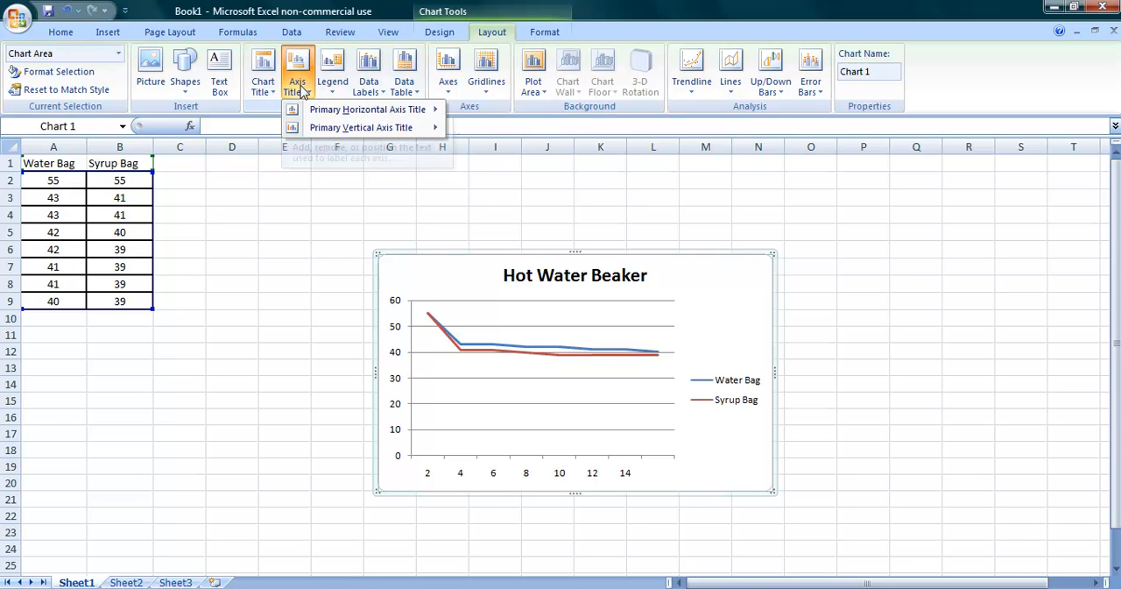
pyautogui.moveTo(319, 115)
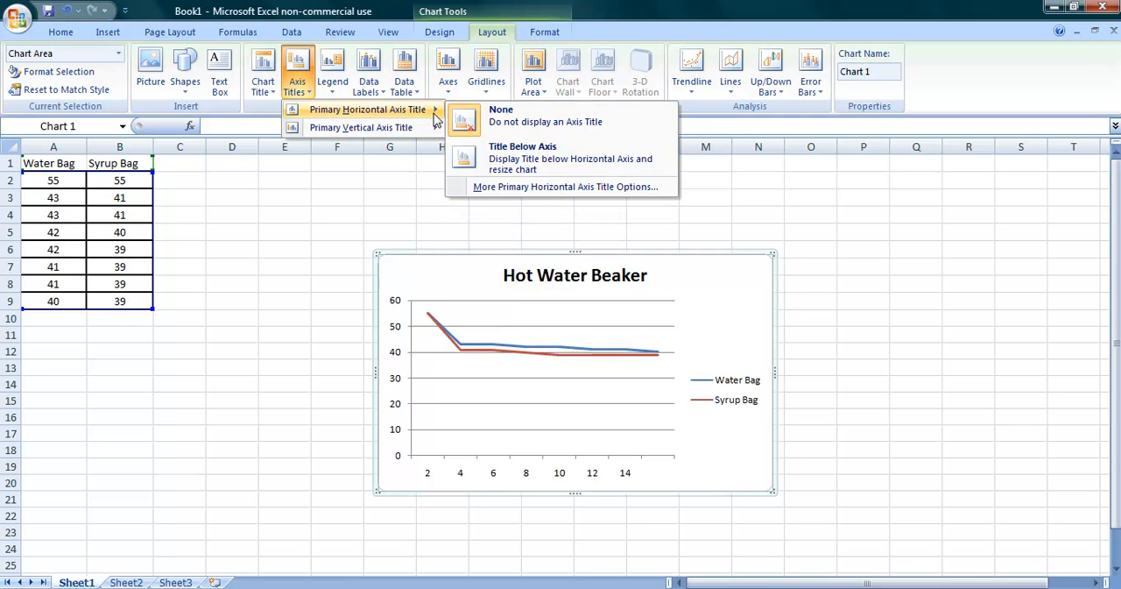
pyautogui.click(495, 156)
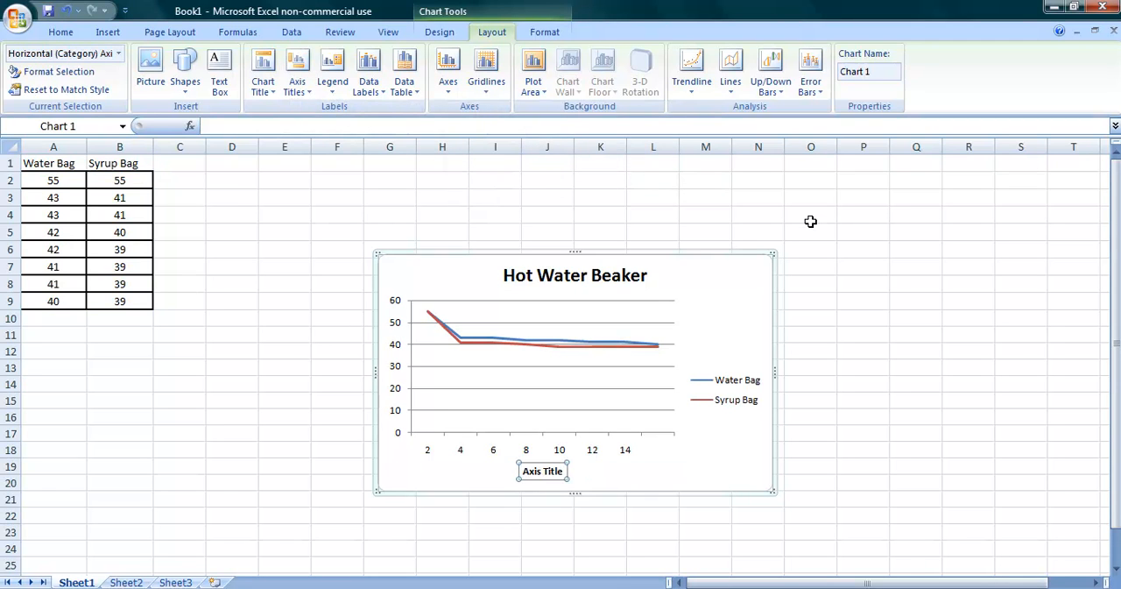
pyautogui.write('Time (s)')
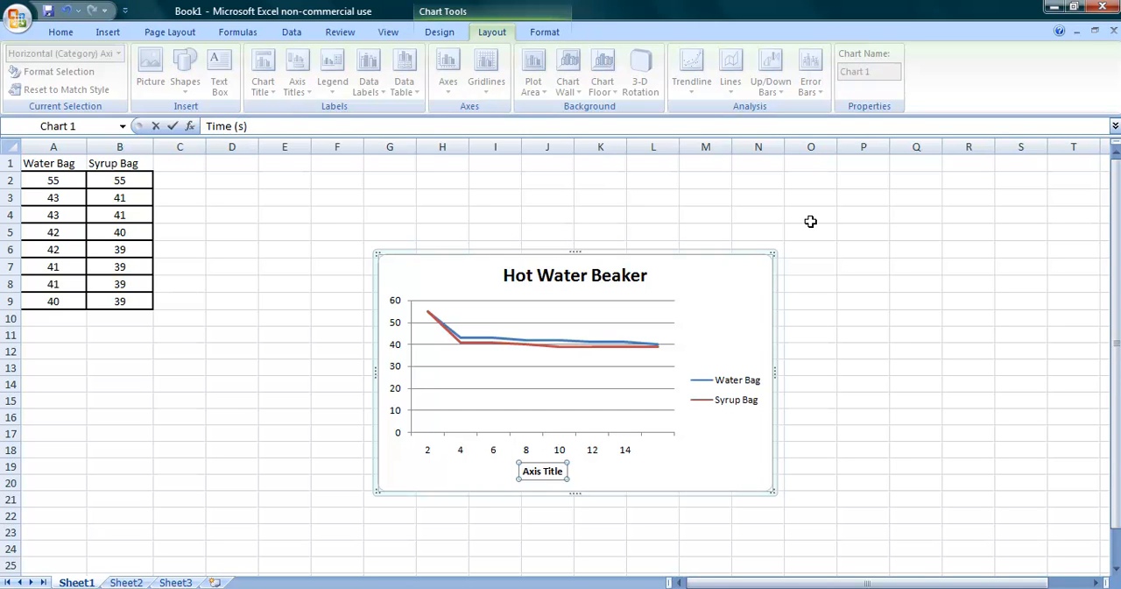
pyautogui.press('Return')
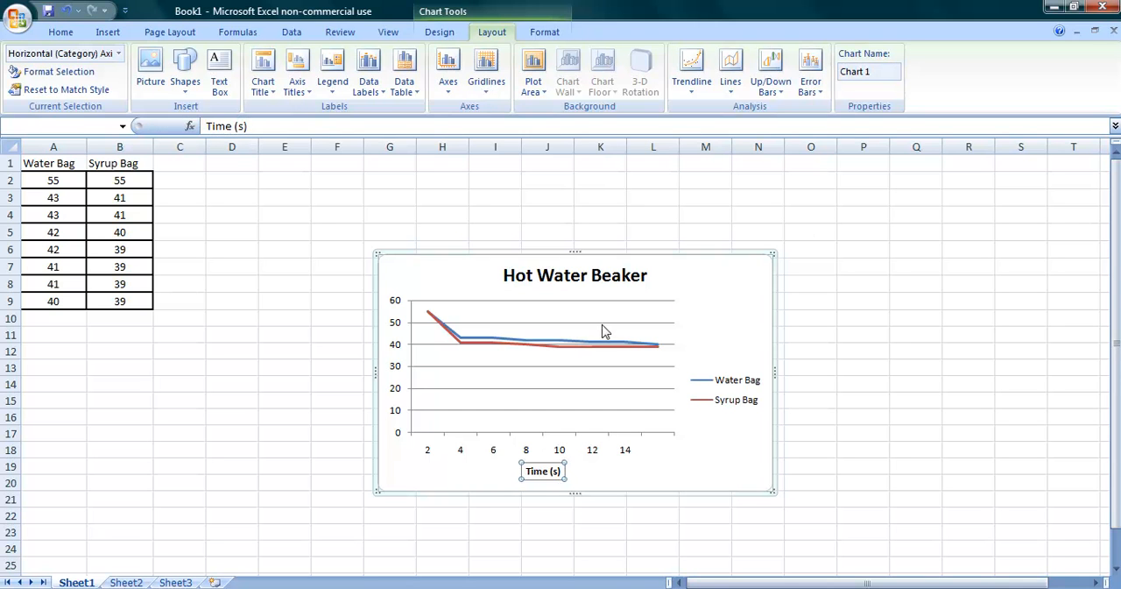
# Step: Add a rotated title to the chart's vertical axis reading "Temperature (Celsius)" and deselect the chart
pyautogui.click(306, 94)
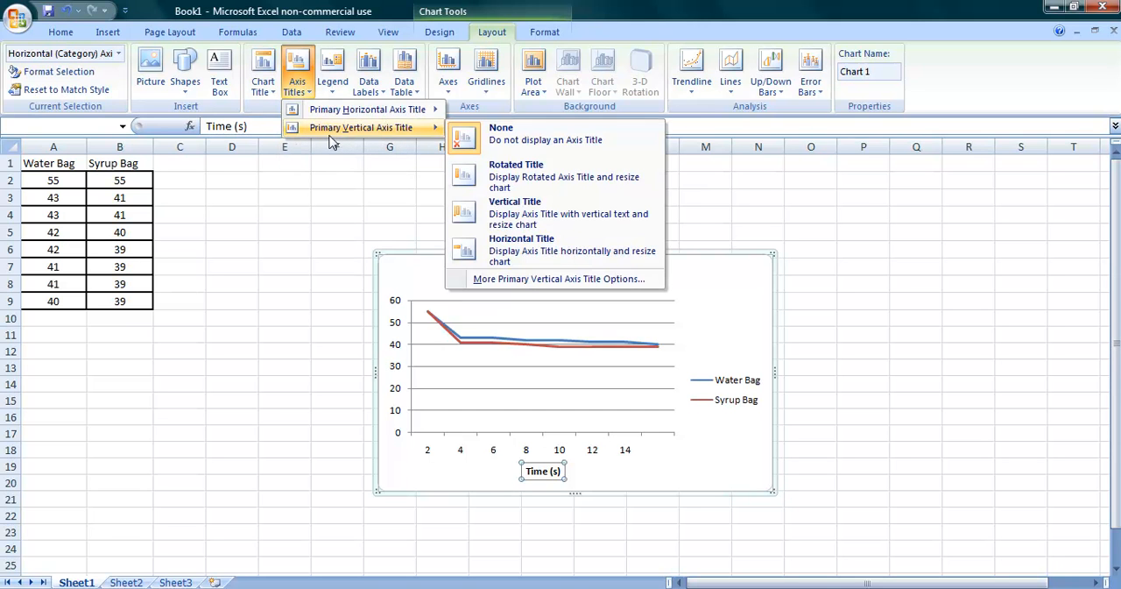
pyautogui.click(511, 184)
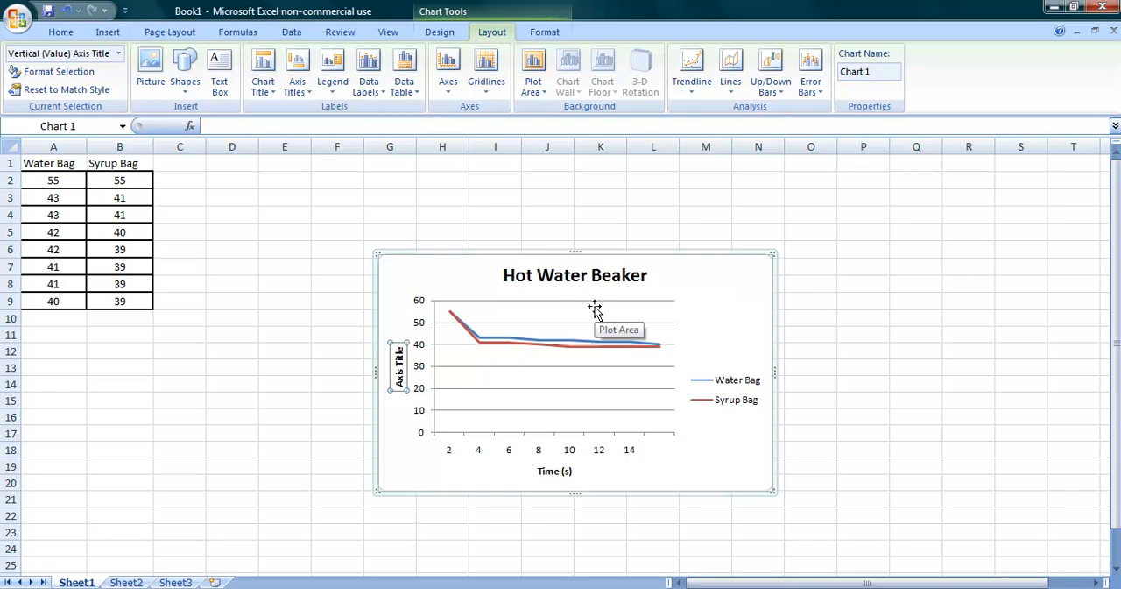
pyautogui.write('Ter')
pyautogui.write('perature')
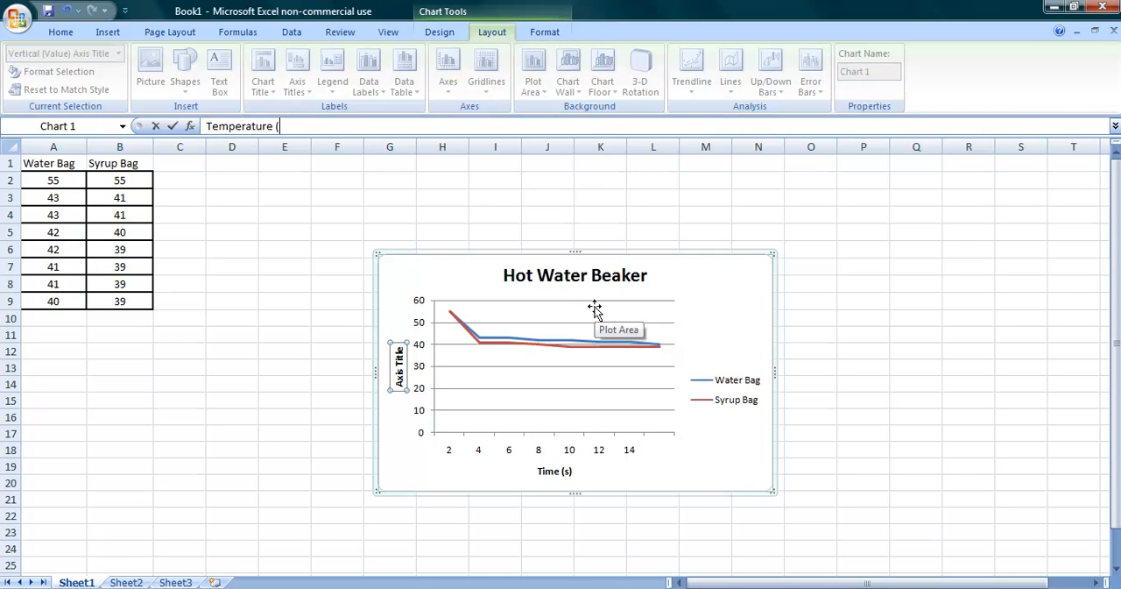
pyautogui.write(' (Celsius')
pyautogui.press('Return')
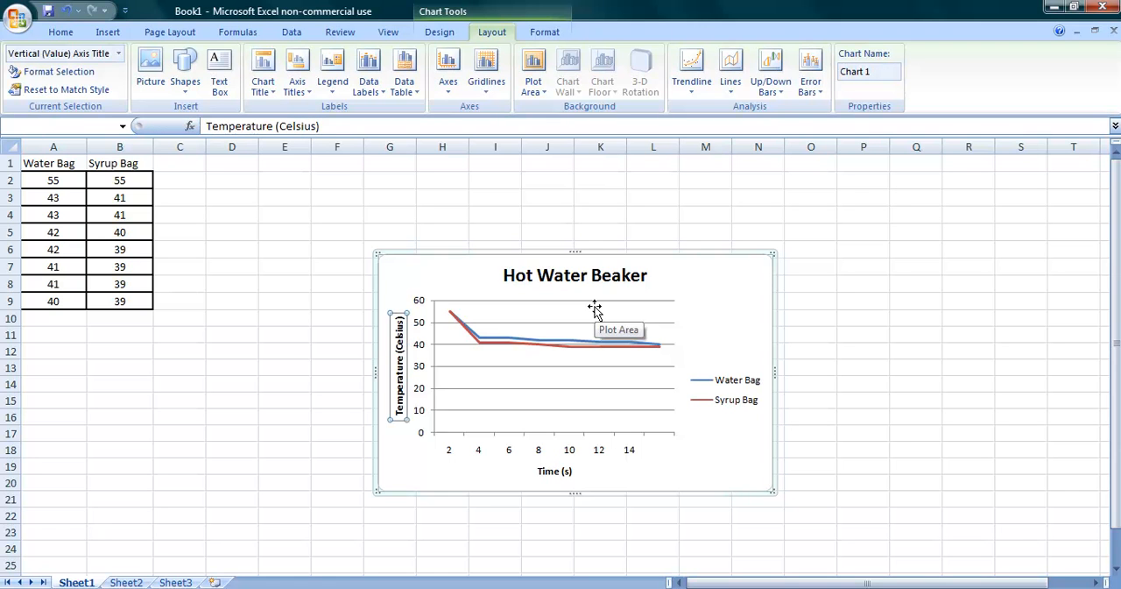
pyautogui.click(833, 432)
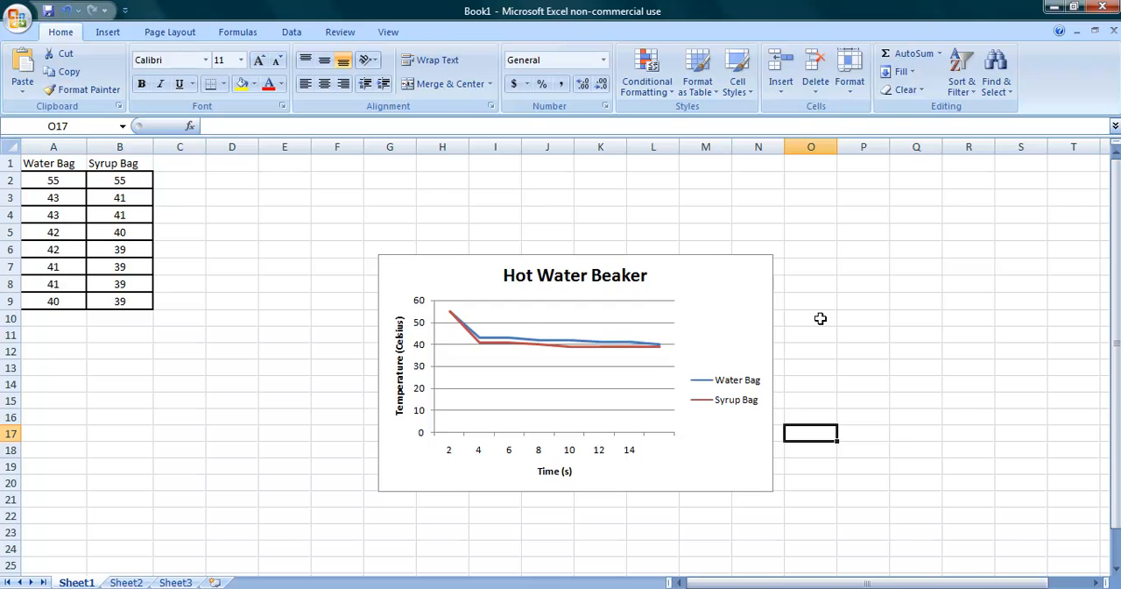
# Step: Copy the whole Hot Water Beaker chart
pyautogui.click(763, 292)
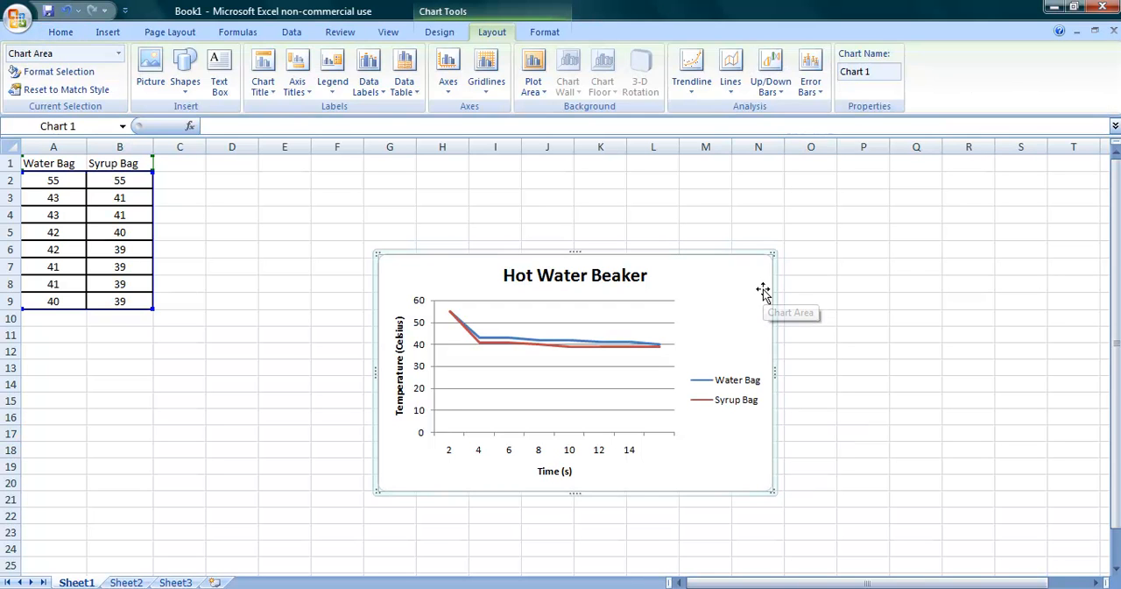
pyautogui.rightClick(721, 273)
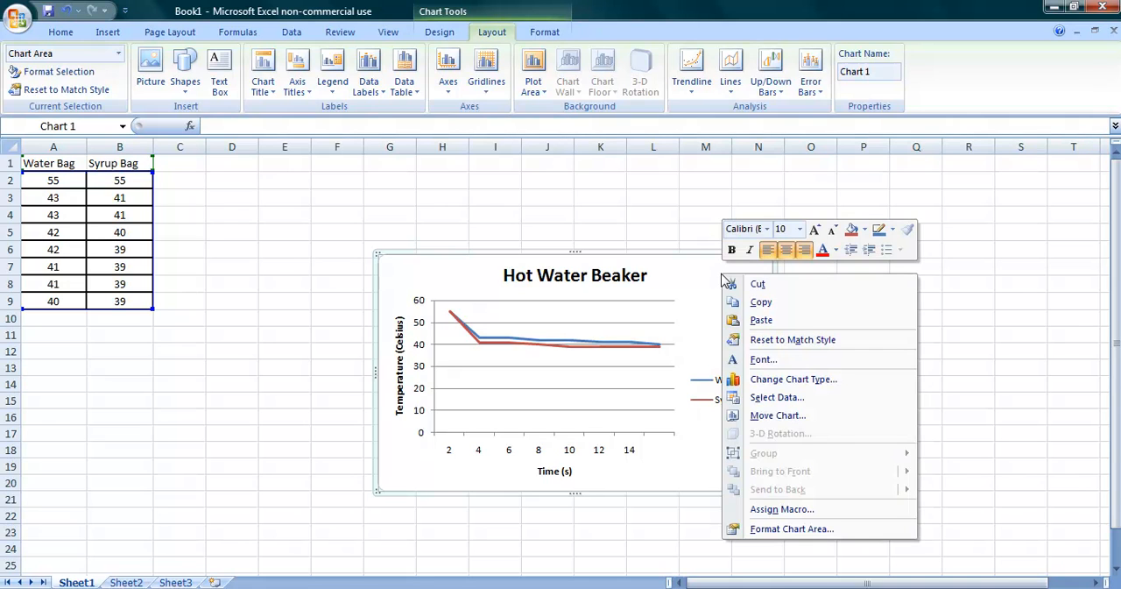
pyautogui.click(755, 304)
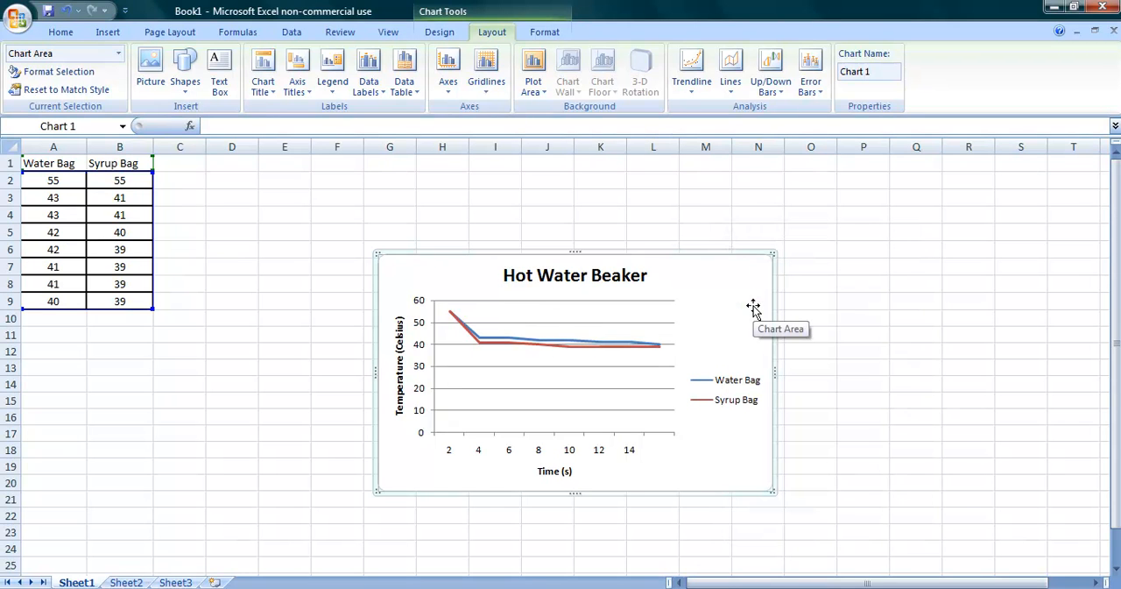
# Step: Switch to the Word lab report and paste the copied chart below the Cold Water Beaker table
pyautogui.moveTo(460, 587)
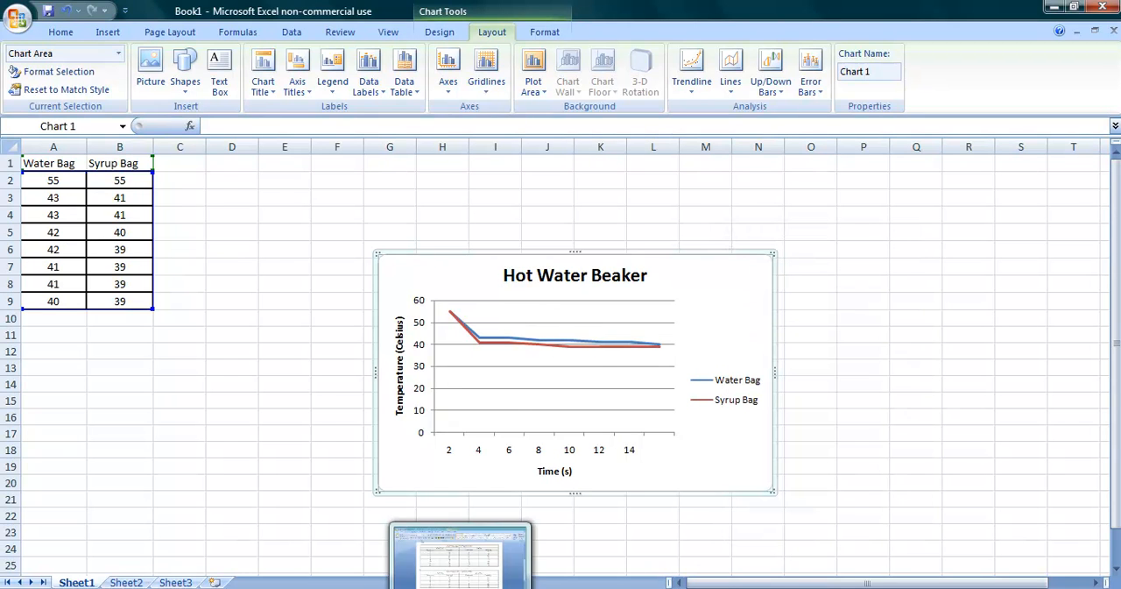
pyautogui.click(460, 556)
pyautogui.scroll(-1, 541, 545)
pyautogui.scroll(-2, 542, 545)
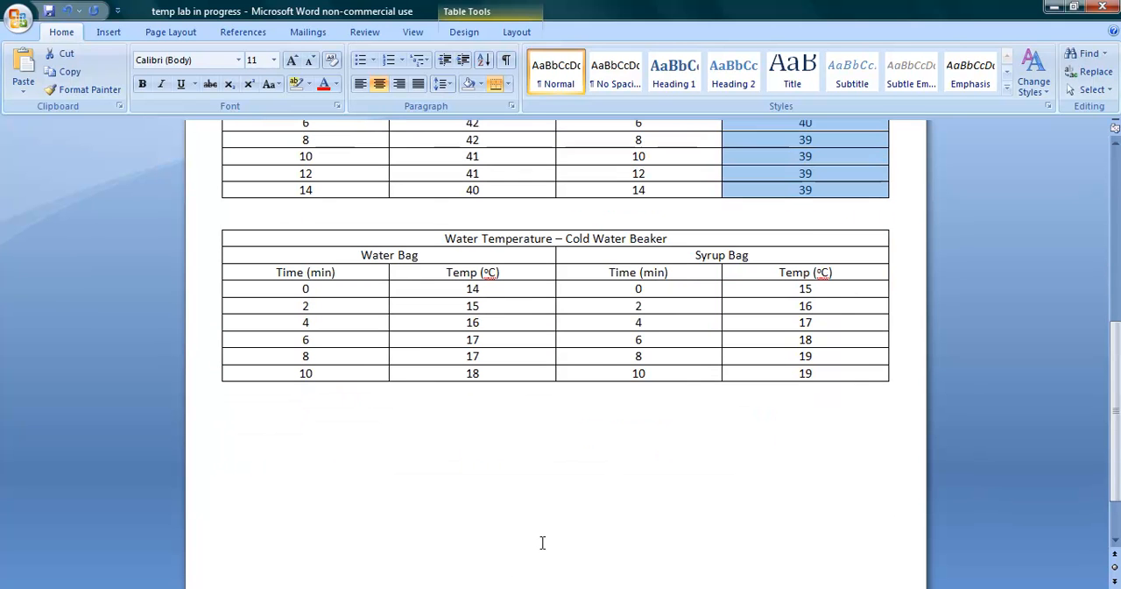
pyautogui.click(542, 422)
pyautogui.scroll(8, 688, 418)
pyautogui.scroll(-7, 686, 415)
pyautogui.scroll(-2, 675, 413)
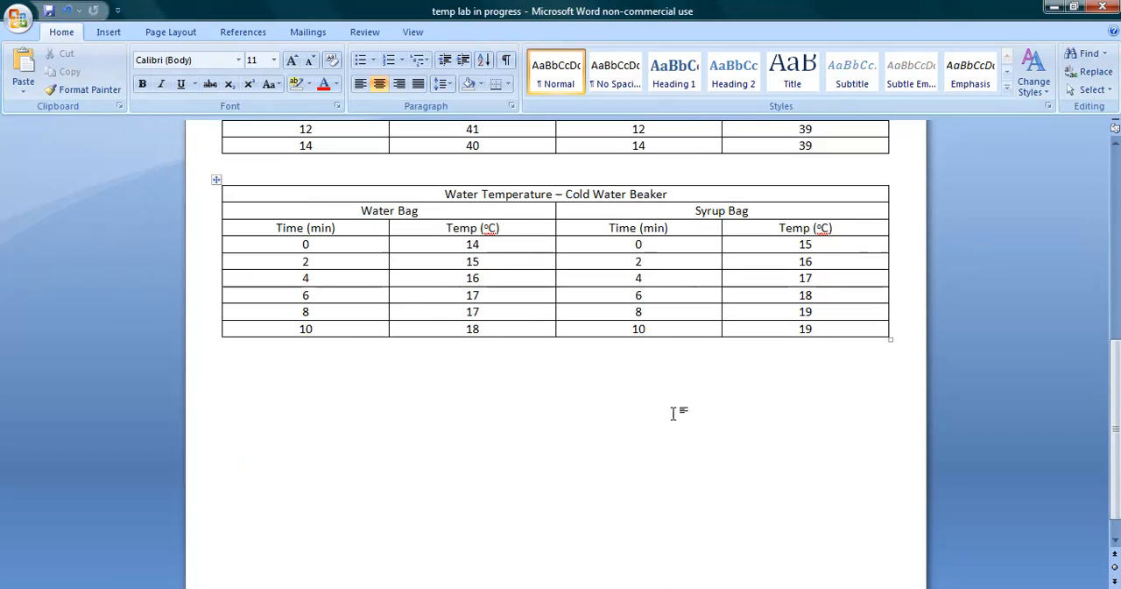
pyautogui.rightClick(557, 376)
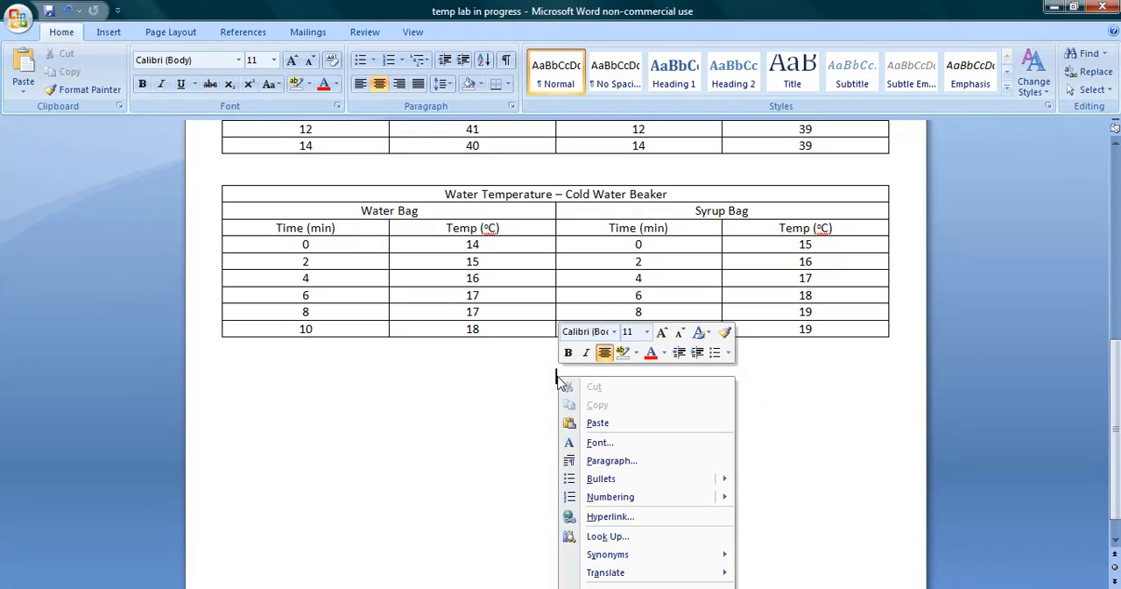
pyautogui.click(597, 426)
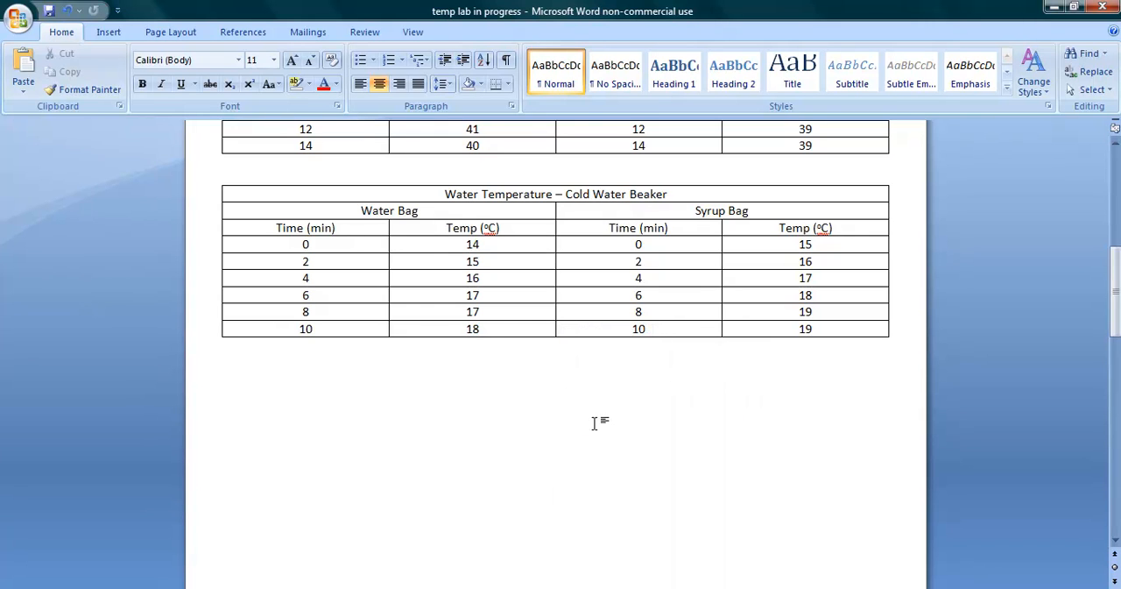
# Step: Check the pasted Hot Water Beaker chart, add a new line after it and return to the data tables
pyautogui.scroll(15, 962, 400)
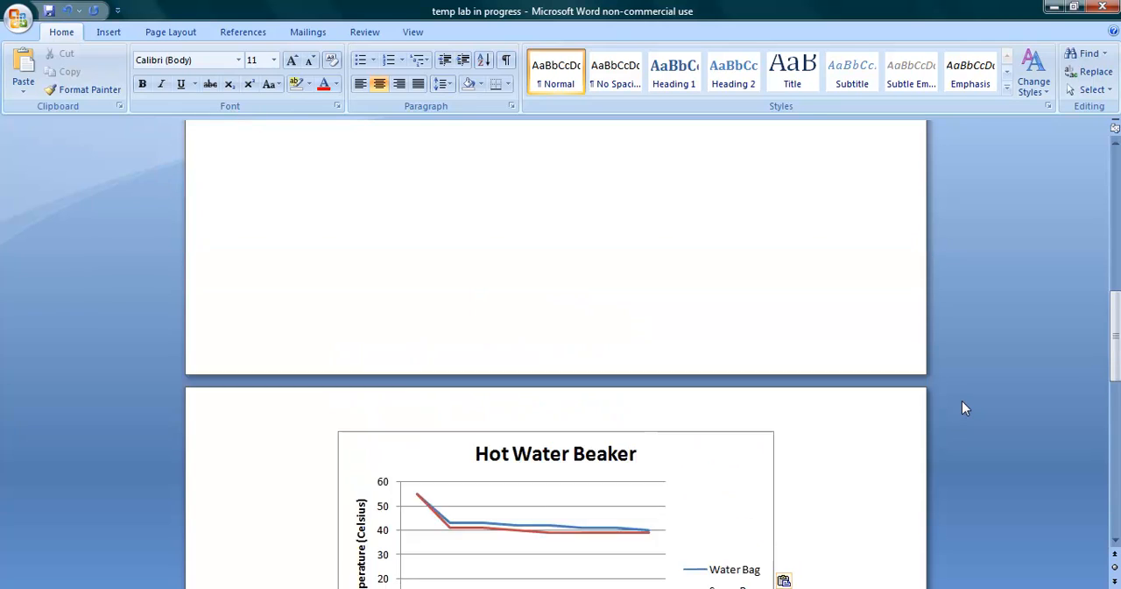
pyautogui.scroll(-15, 961, 398)
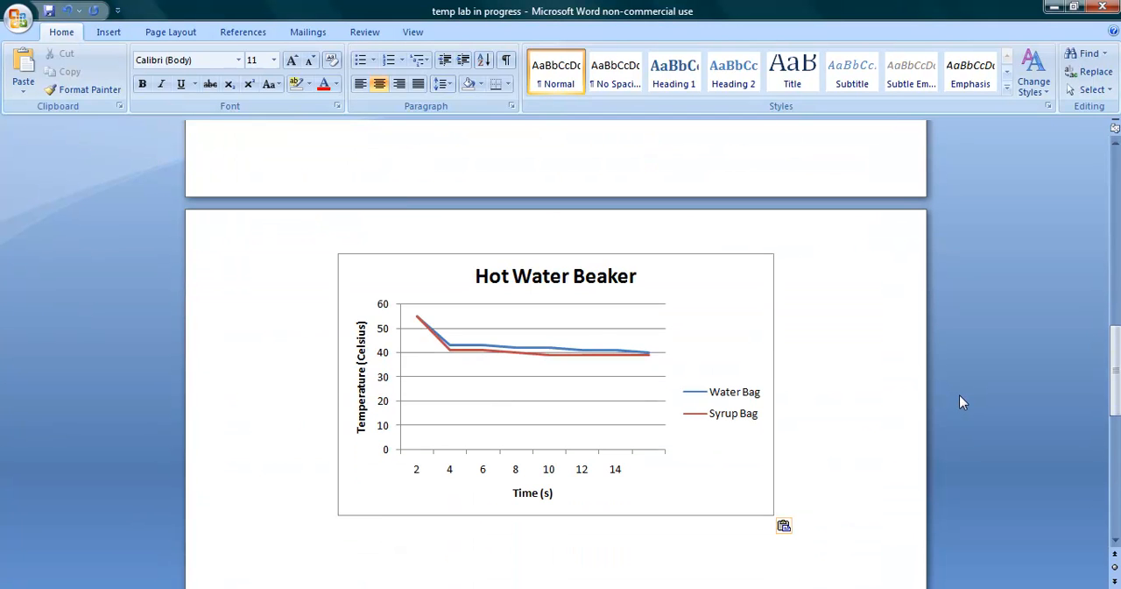
pyautogui.press('Return')
pyautogui.scroll(12, 961, 395)
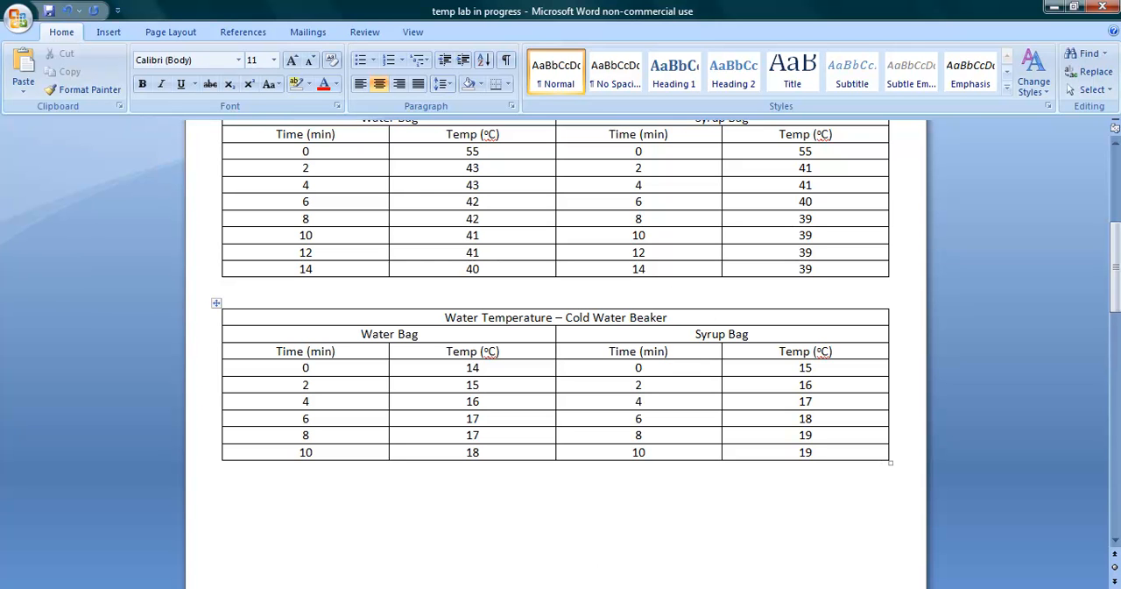
# Step: Switch back to Excel and close the Book1 workbook without saving
pyautogui.moveTo(592, 587)
pyautogui.click(552, 535)
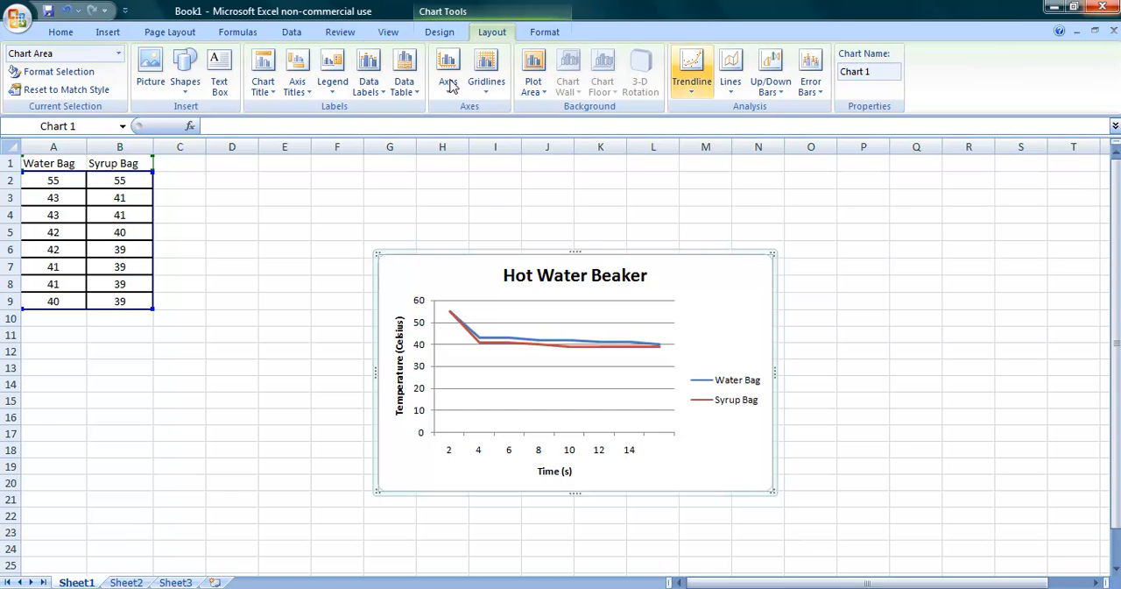
pyautogui.click(16, 19)
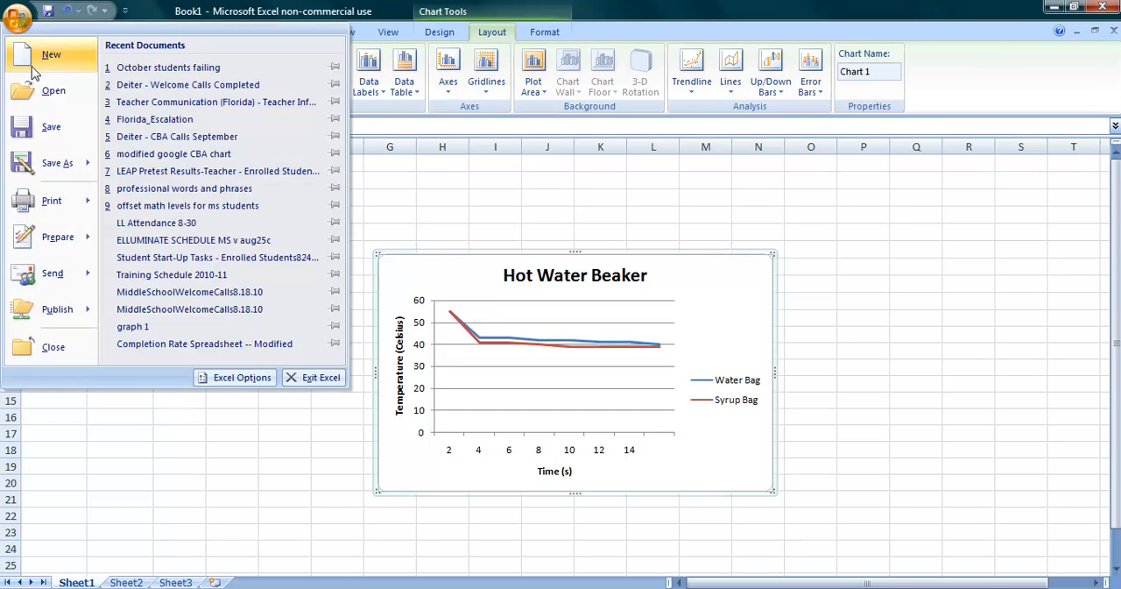
pyautogui.click(44, 347)
pyautogui.click(565, 349)
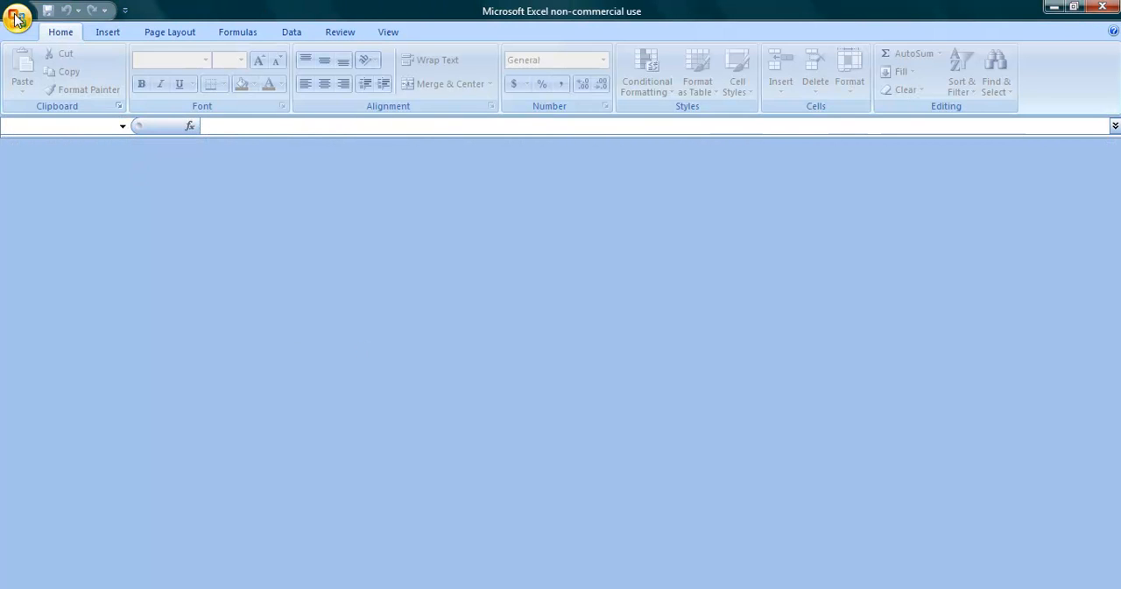
# Step: Create a new blank workbook
pyautogui.click(17, 19)
pyautogui.click(39, 58)
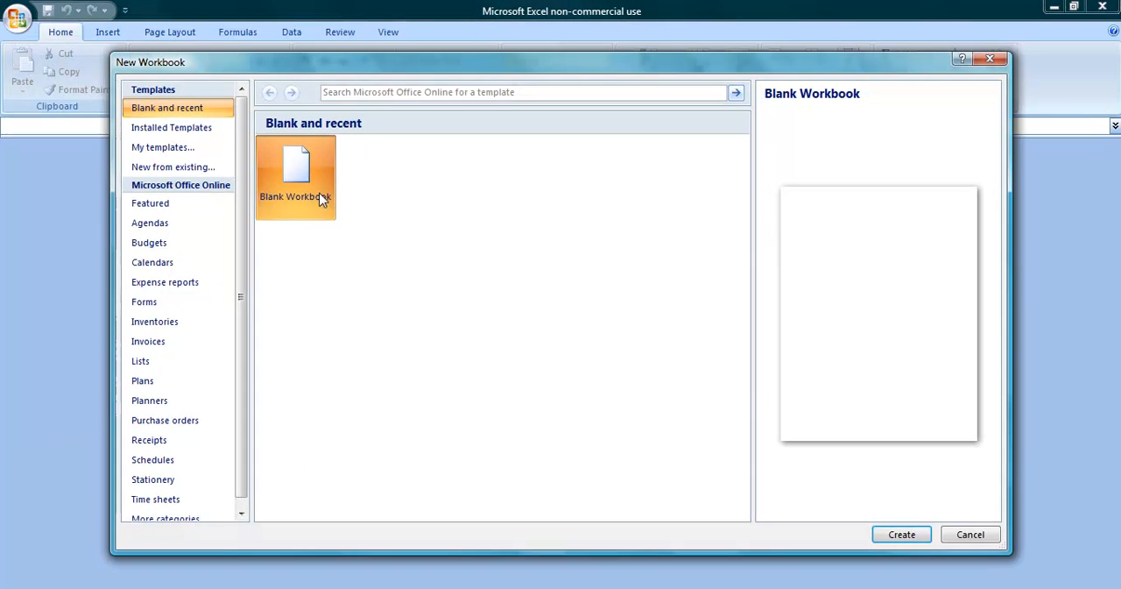
pyautogui.doubleClick(307, 181)
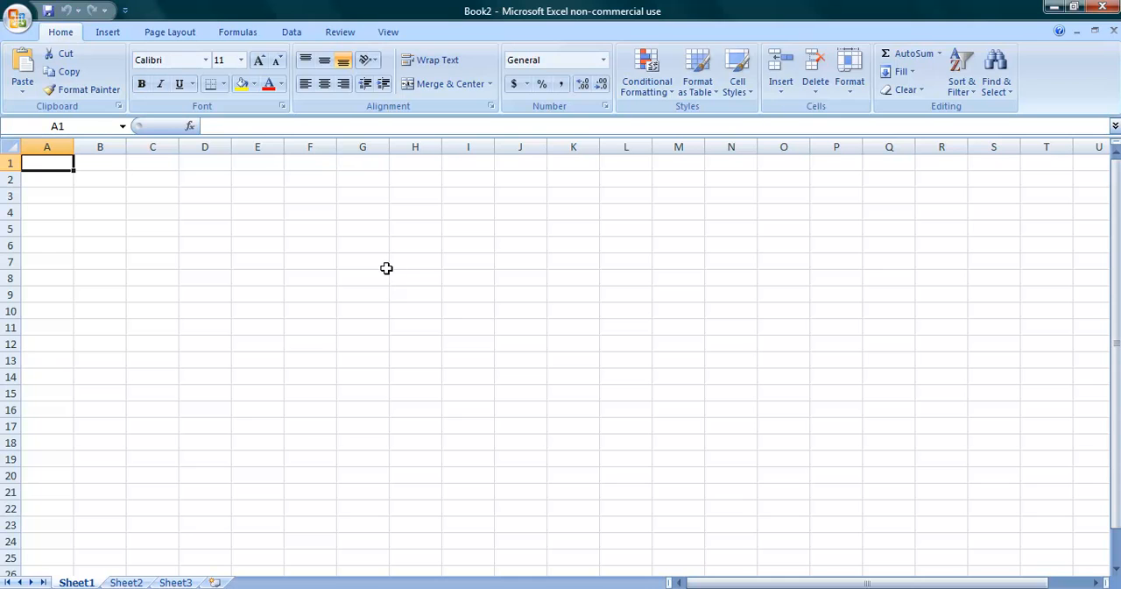
# Step: Enter the column headers Water Bag in cell A1 and Syrup Bag in cell B1
pyautogui.write('WAer')
pyautogui.press('BackSpace')
pyautogui.press('BackSpace')
pyautogui.press('BackSpace')
pyautogui.write('ater Bag')
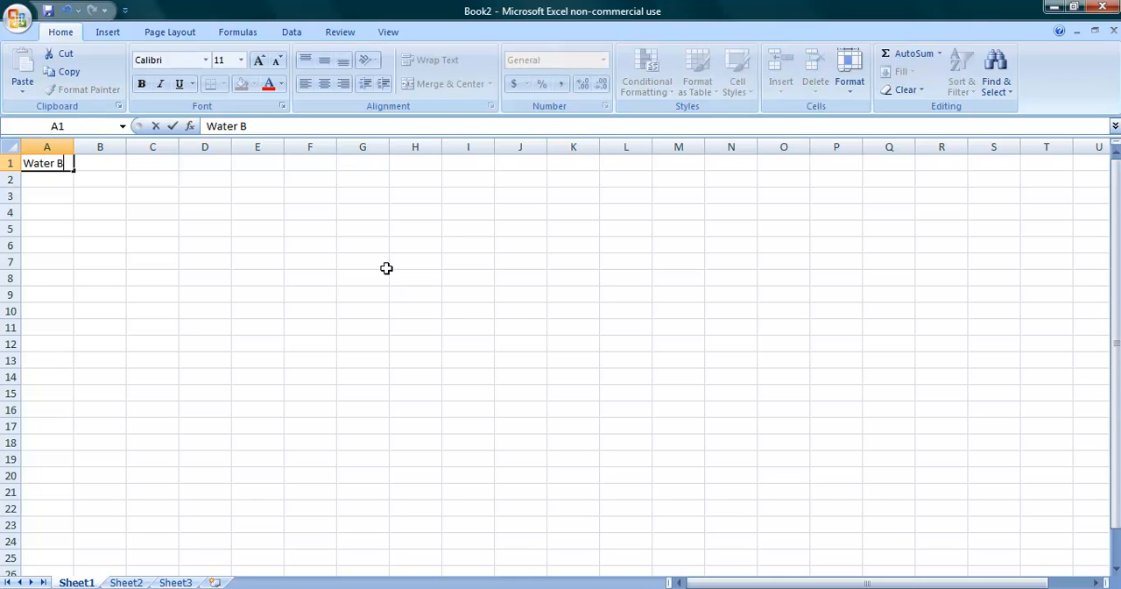
pyautogui.press('Tab')
pyautogui.write('Syrup Bag')
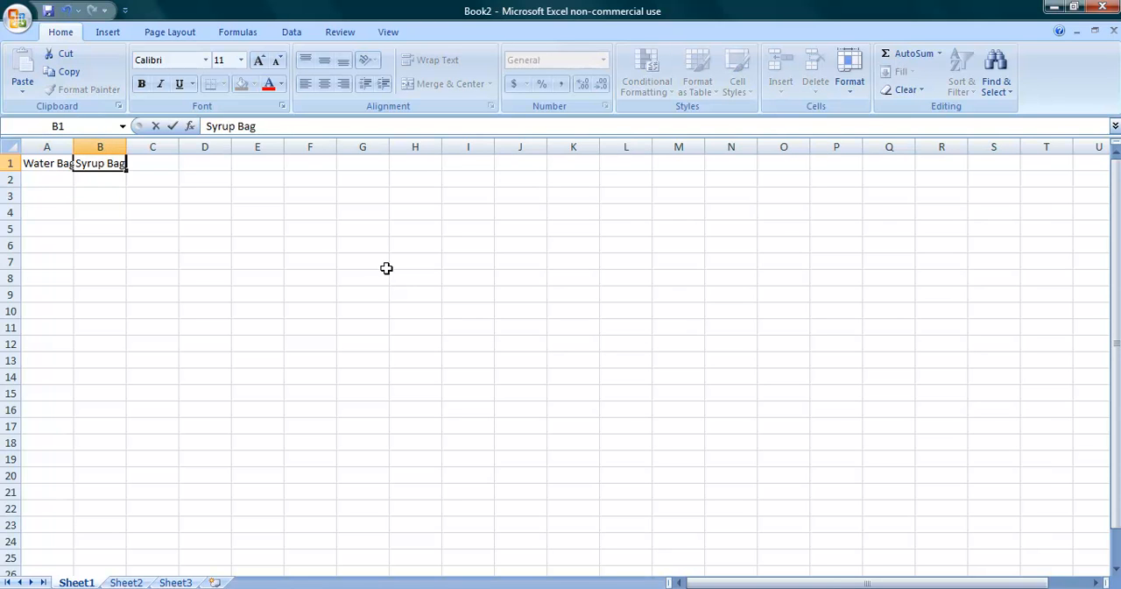
pyautogui.press('Return')
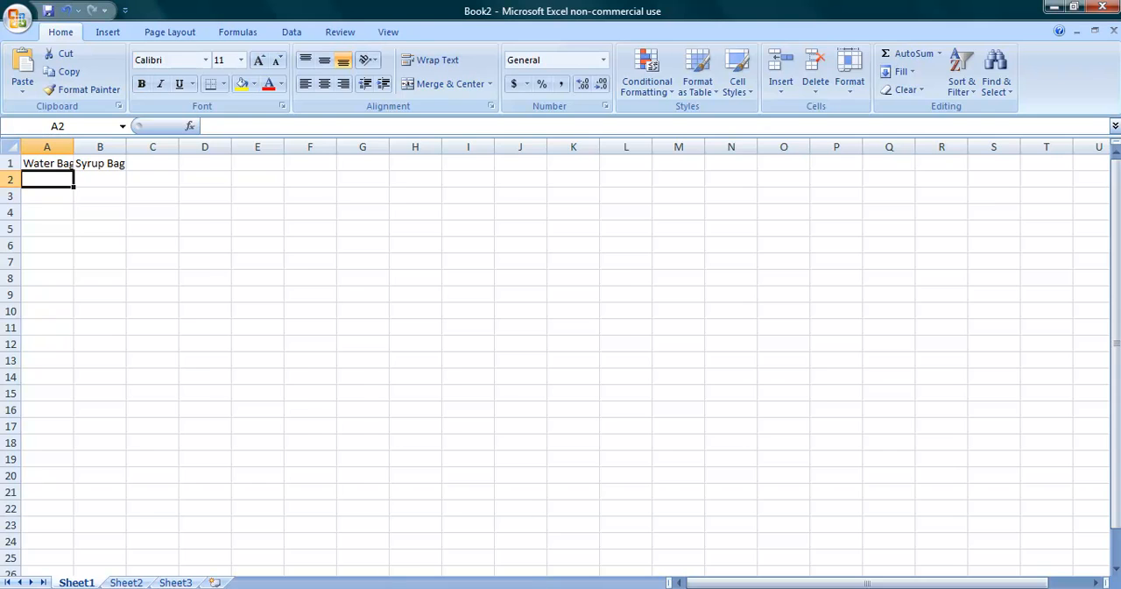
# Step: Copy the Water Bag temperatures from the Cold Water Beaker table in the Word report and paste them into the Excel sheet from cell A2
pyautogui.hotkey('alt', 'Tab')
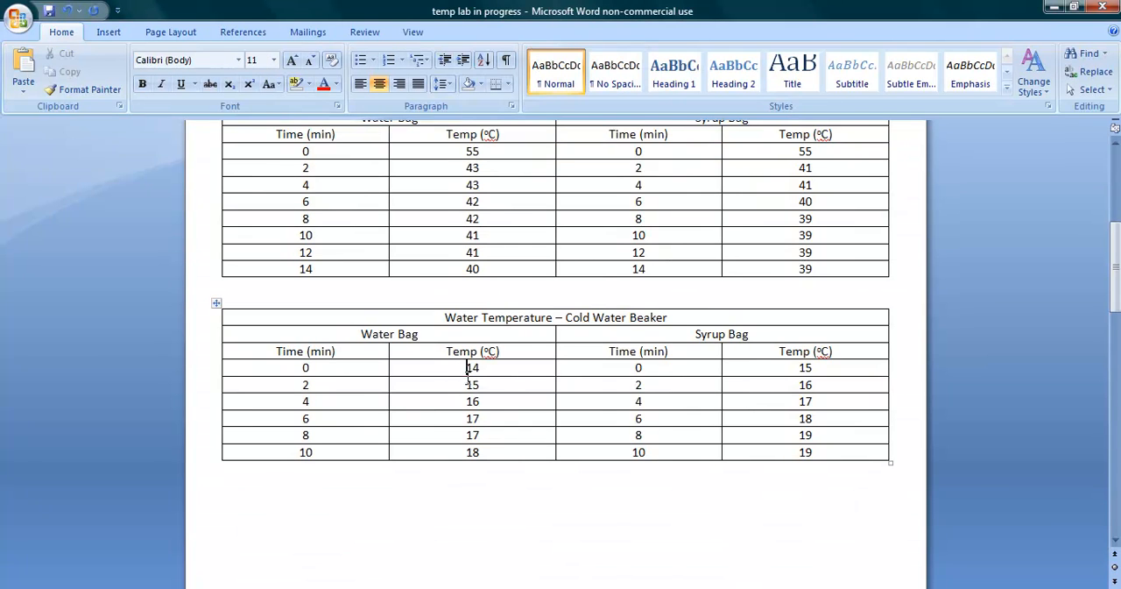
pyautogui.moveTo(460, 371); pyautogui.dragTo(493, 447)
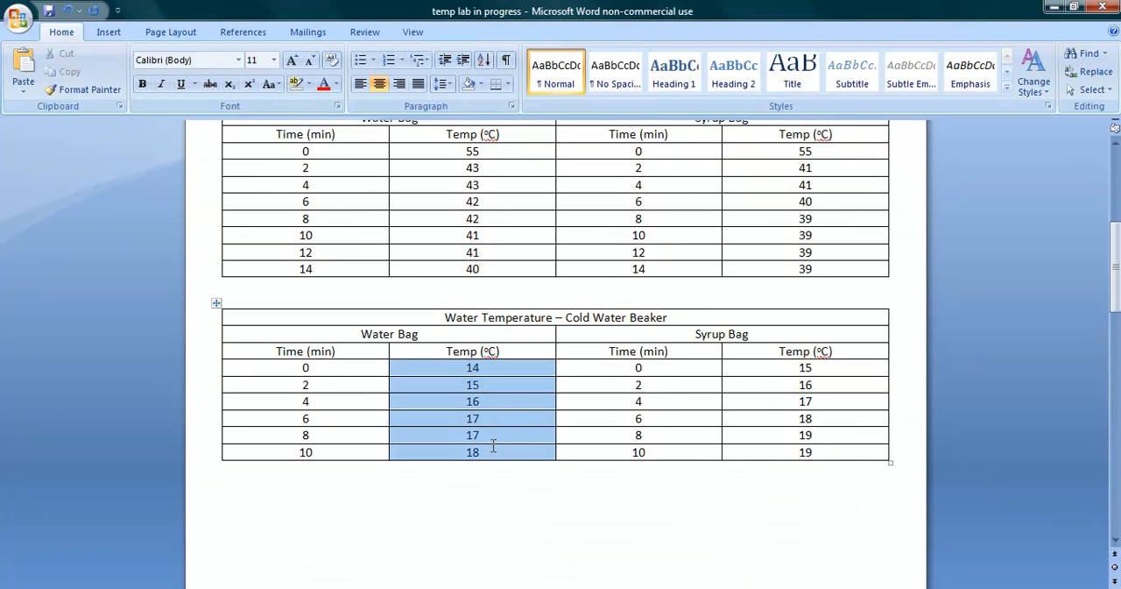
pyautogui.rightClick(495, 390)
pyautogui.click(532, 413)
pyautogui.hotkey('alt', 'Tab')
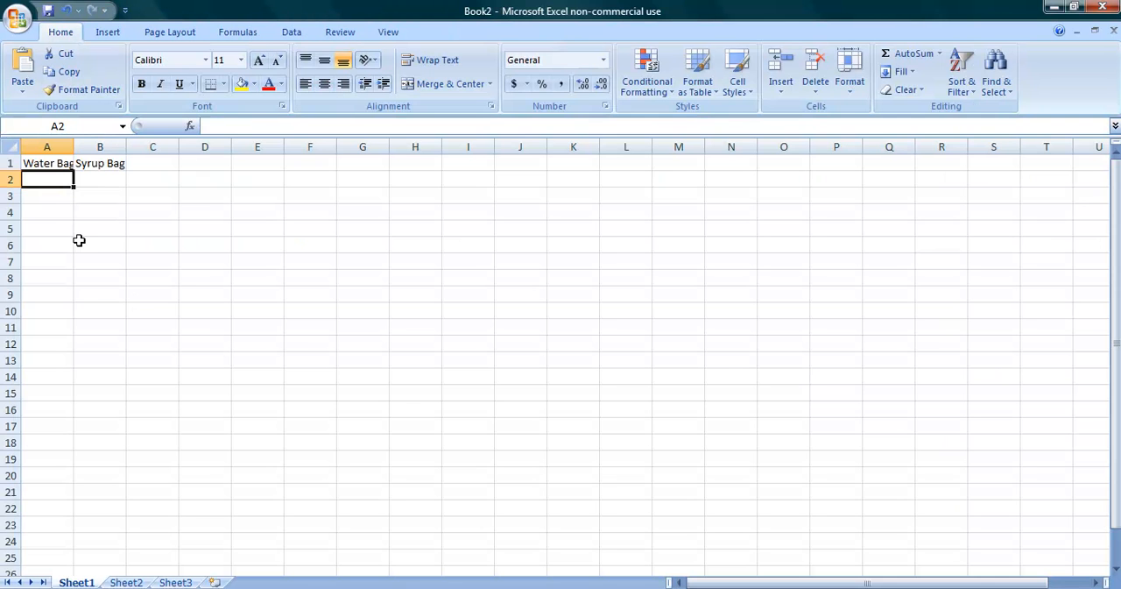
pyautogui.rightClick(54, 184)
pyautogui.click(82, 232)
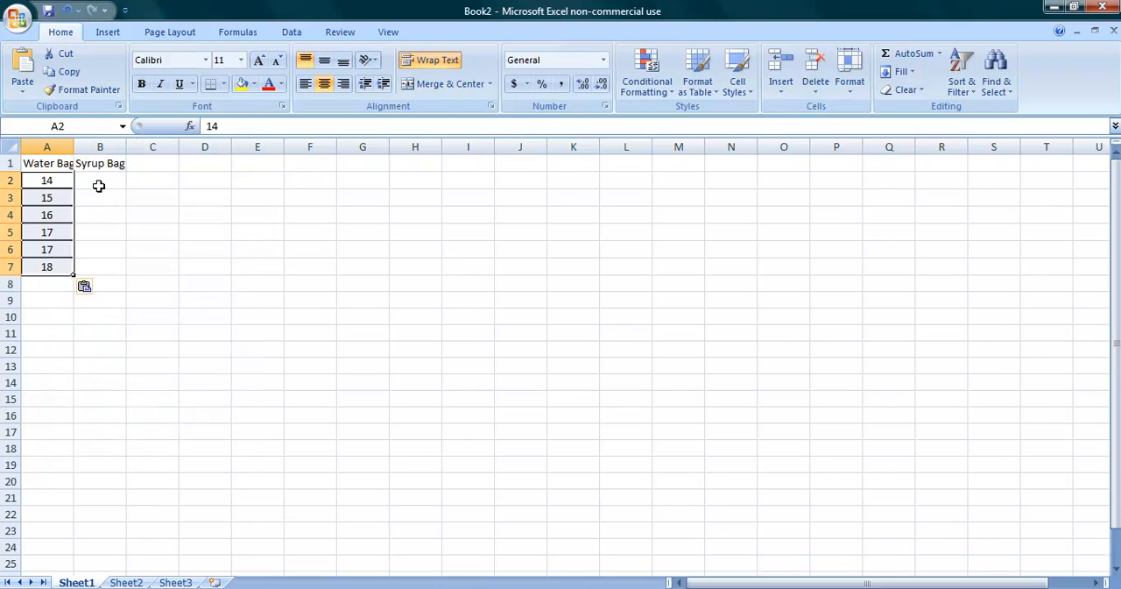
# Step: Copy the Syrup Bag temperatures from Word's Cold Water Beaker table and paste them into the Excel sheet from cell B2
pyautogui.click(97, 181)
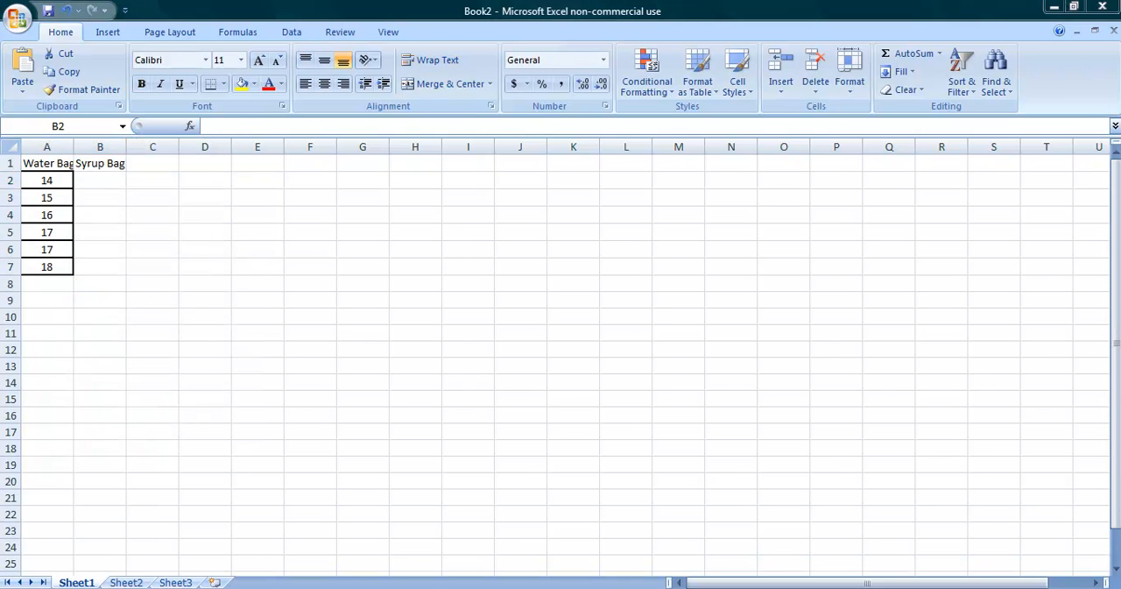
pyautogui.hotkey('alt', 'Tab')
pyautogui.moveTo(779, 370); pyautogui.dragTo(808, 452)
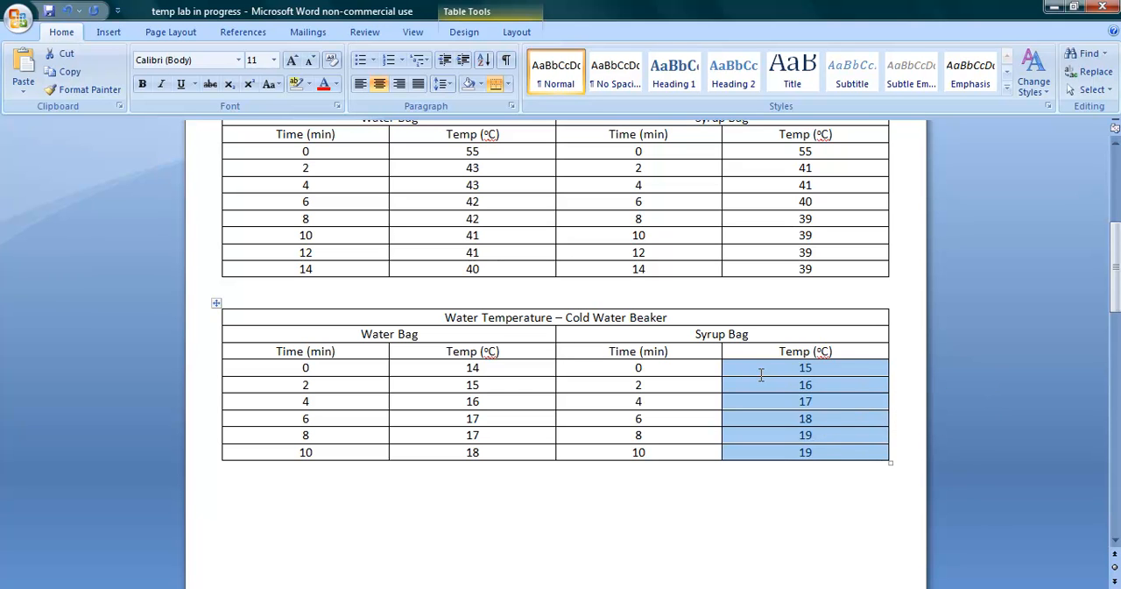
pyautogui.rightClick(761, 372)
pyautogui.click(796, 402)
pyautogui.hotkey('alt', 'Tab')
pyautogui.rightClick(92, 179)
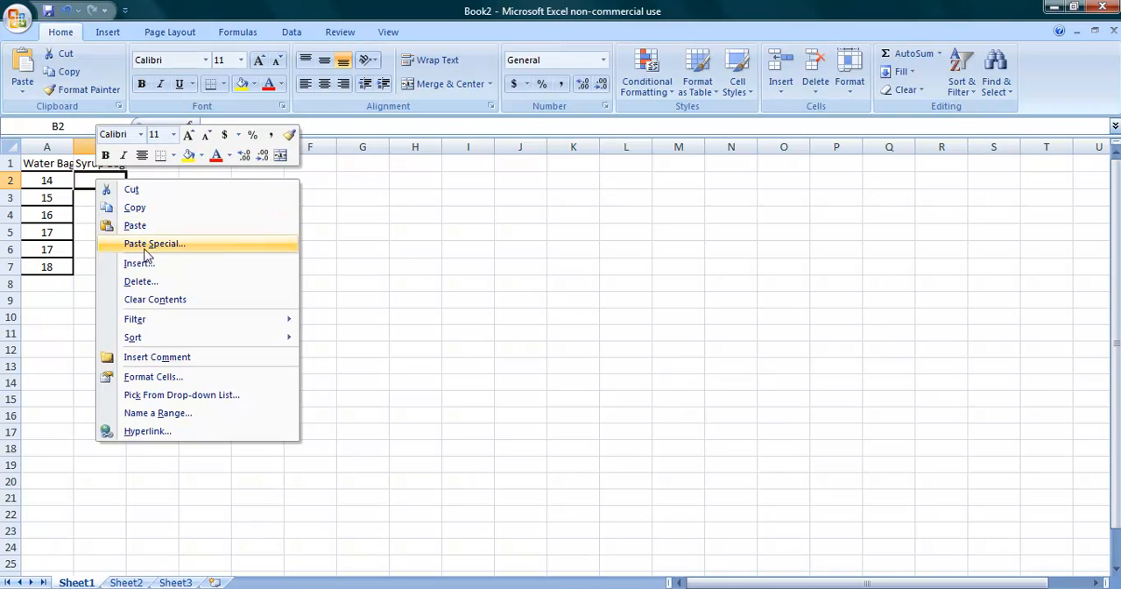
pyautogui.click(135, 225)
pyautogui.click(189, 304)
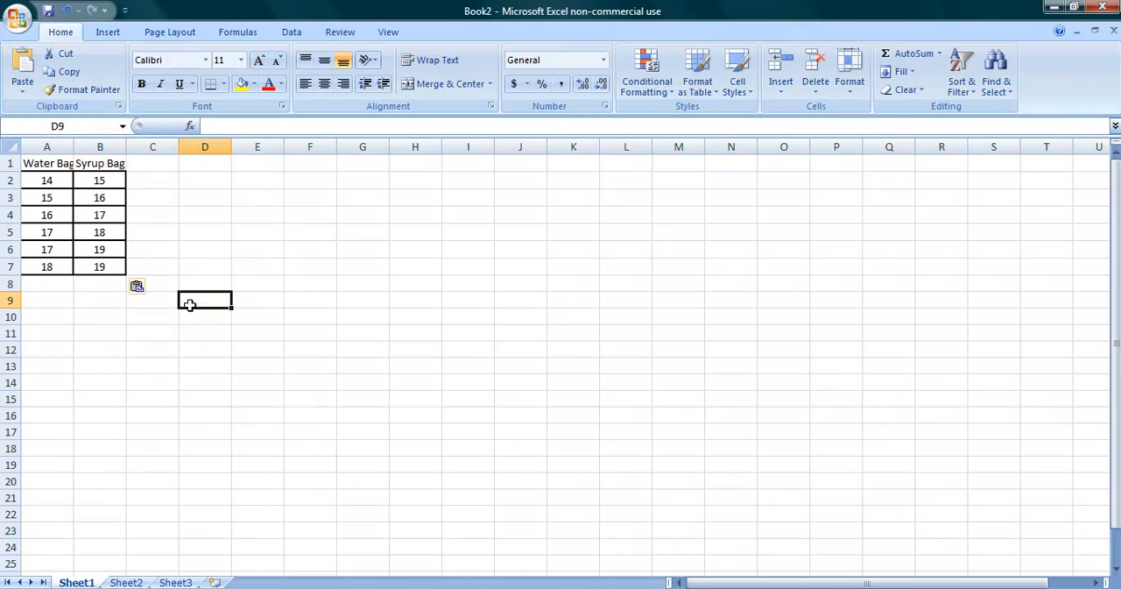
# Step: Insert a basic 2-D line chart from the Water Bag and Syrup Bag data in A1:B7
pyautogui.moveTo(50, 163); pyautogui.dragTo(107, 267)
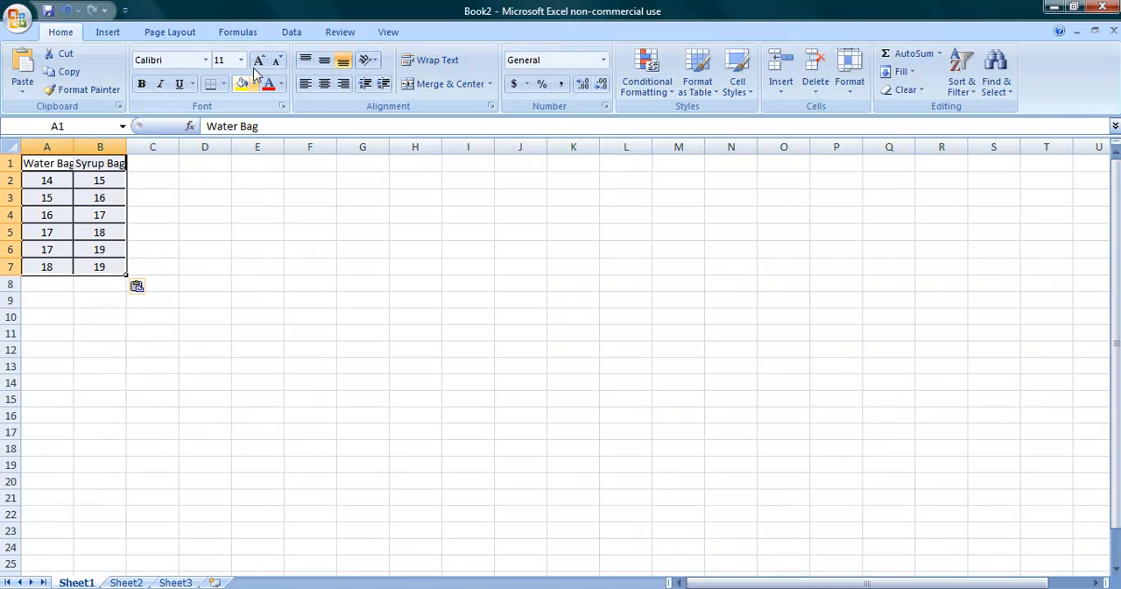
pyautogui.click(120, 36)
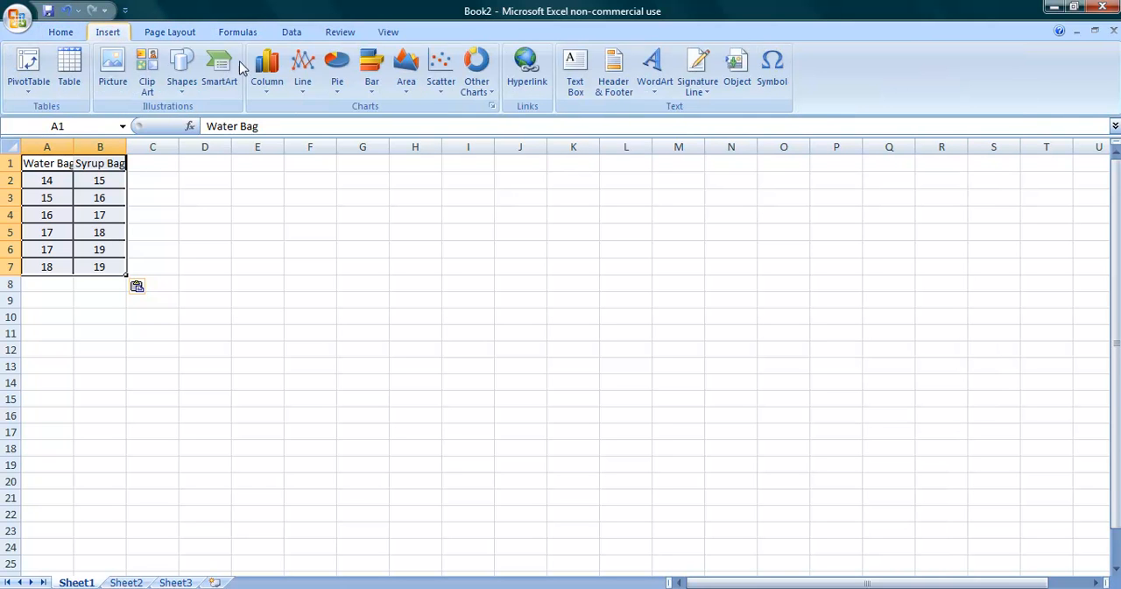
pyautogui.click(303, 86)
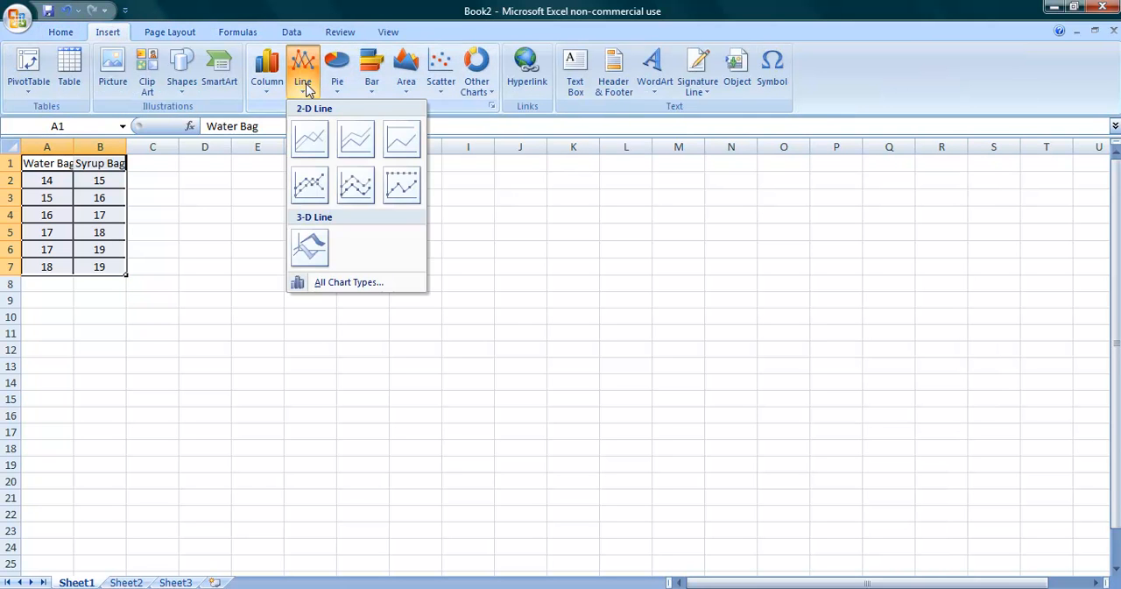
pyautogui.click(307, 142)
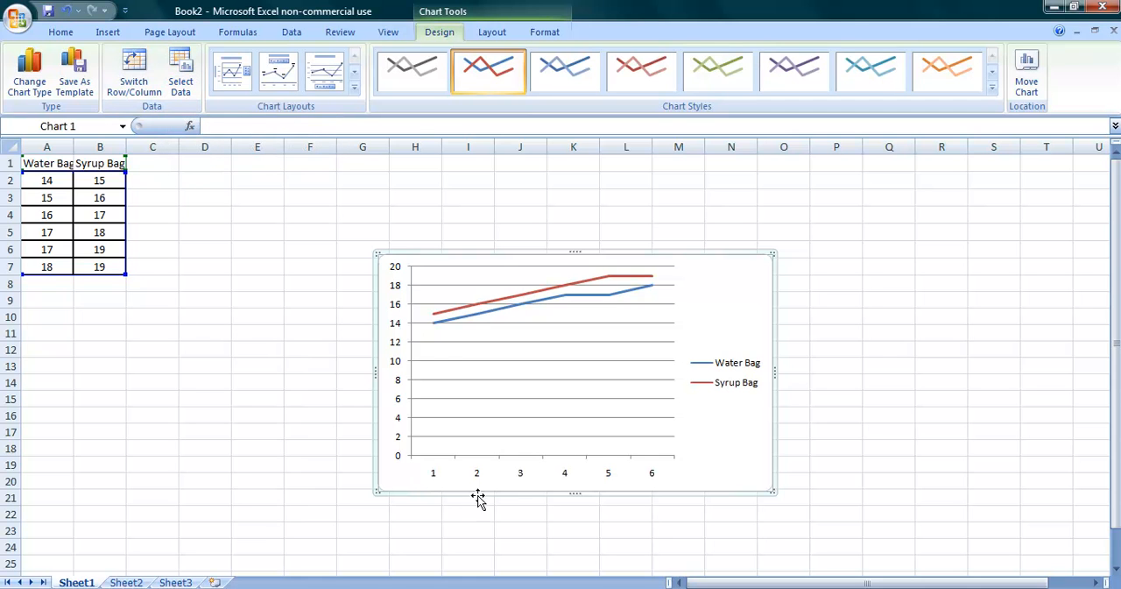
pyautogui.click(492, 33)
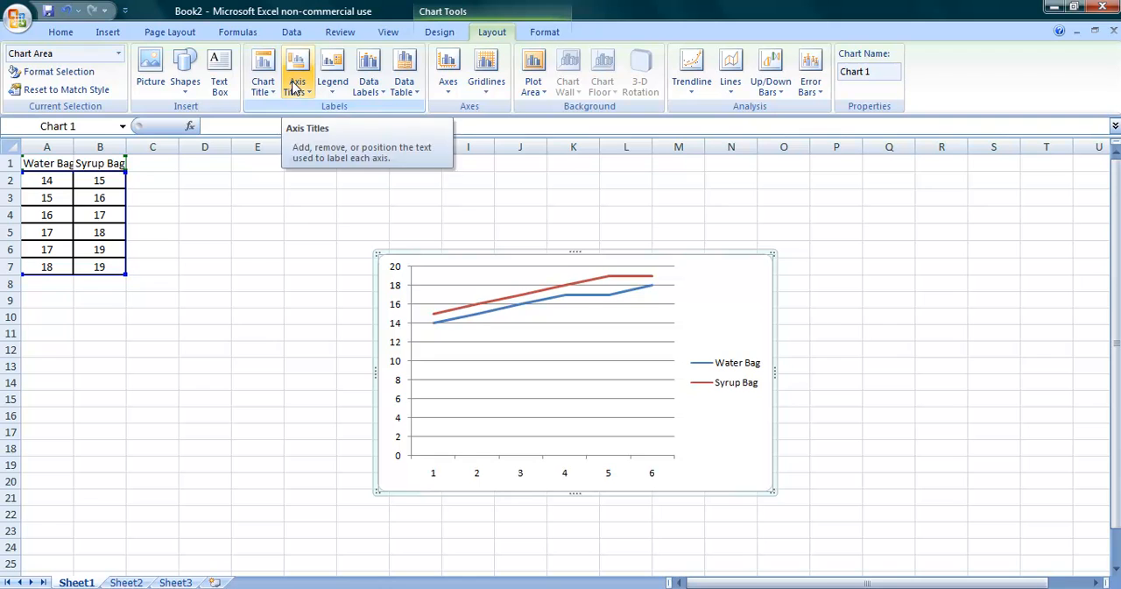
# Step: Switch to the Word lab report, look over the Cold Water Beaker table and the Hot Water Beaker chart, and return to Excel
pyautogui.click(524, 586)
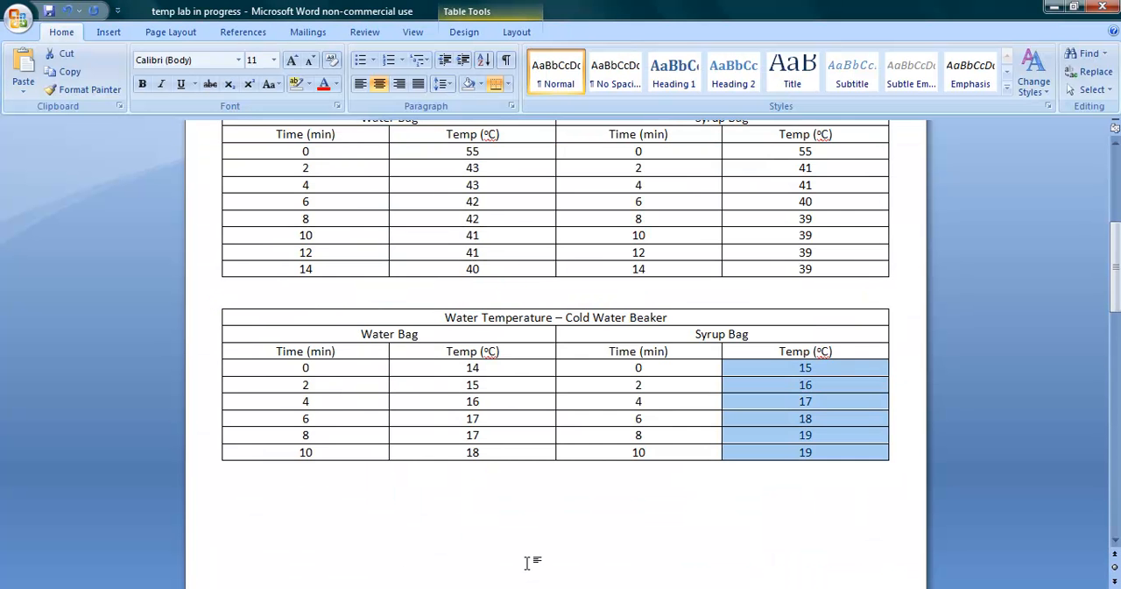
pyautogui.scroll(-7, 518, 542)
pyautogui.scroll(10, 513, 531)
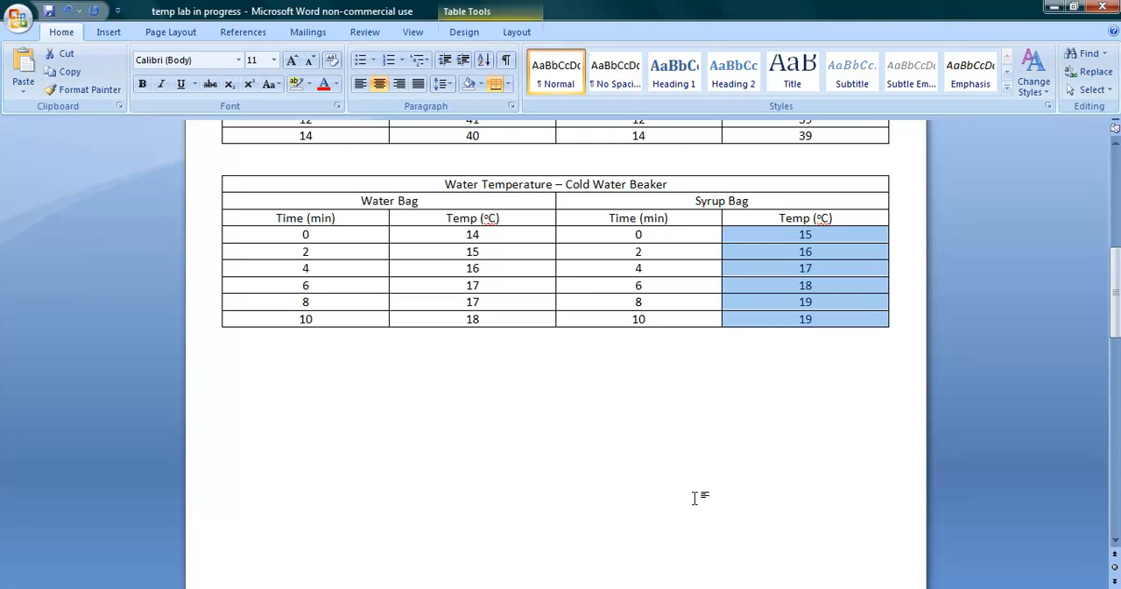
pyautogui.scroll(-10, 684, 501)
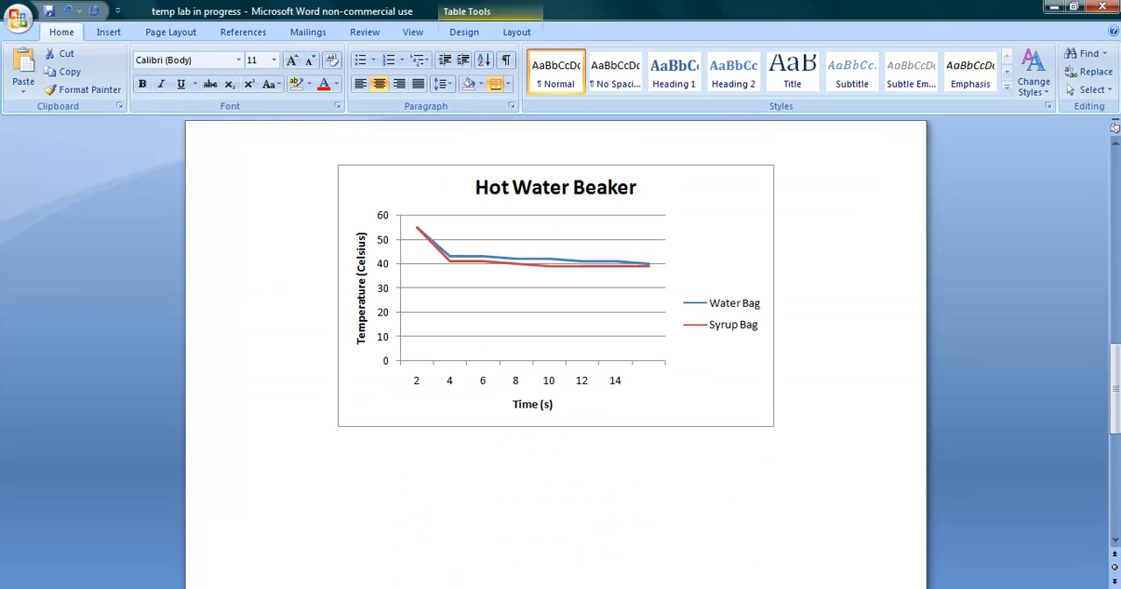
pyautogui.hotkey('alt', 'Tab')
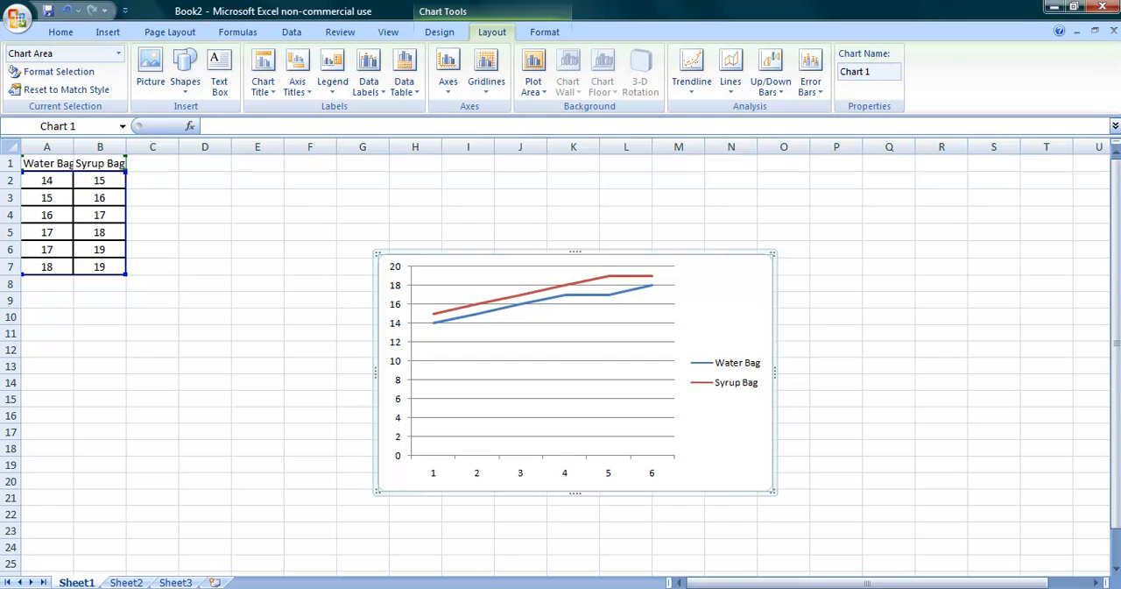
pyautogui.click(1043, 587)
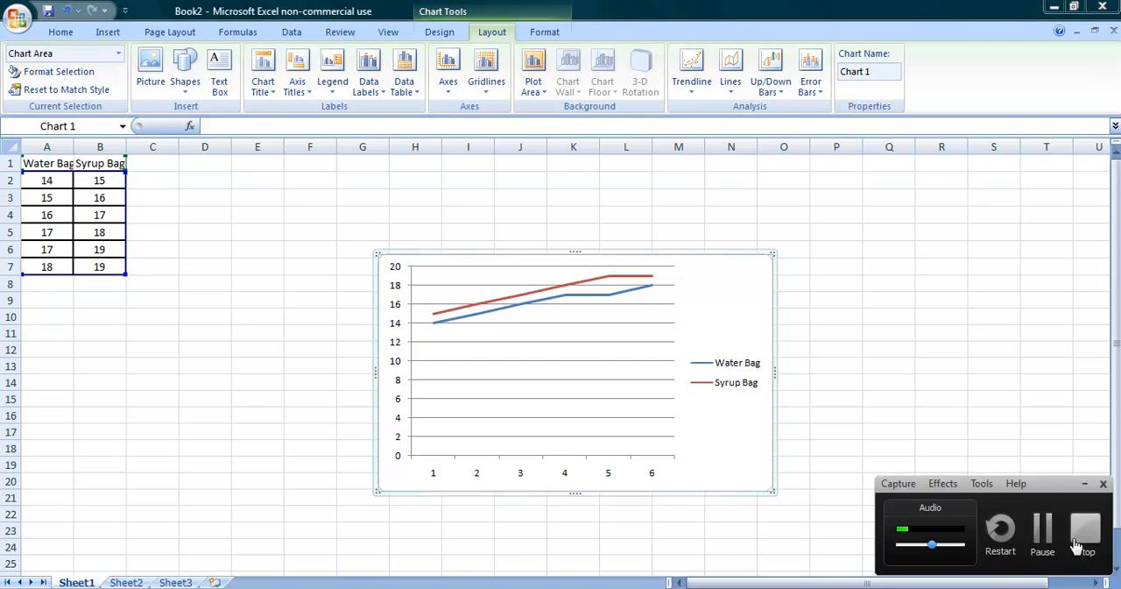